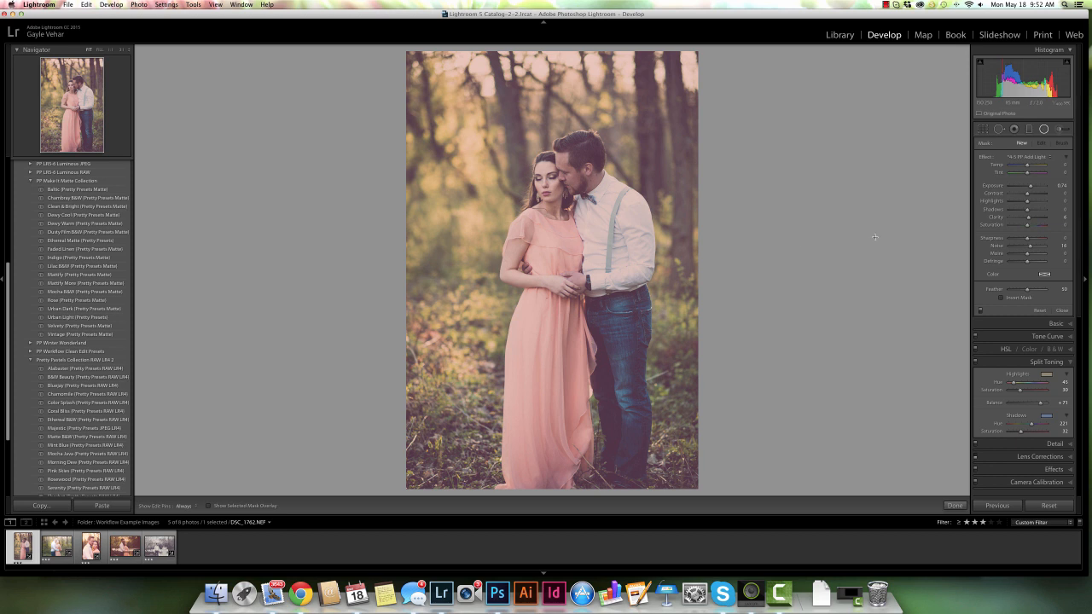
# Compare the bride-and-groom photo's before and after versions side by side, then return to the single view
pyautogui.click(1062, 310)
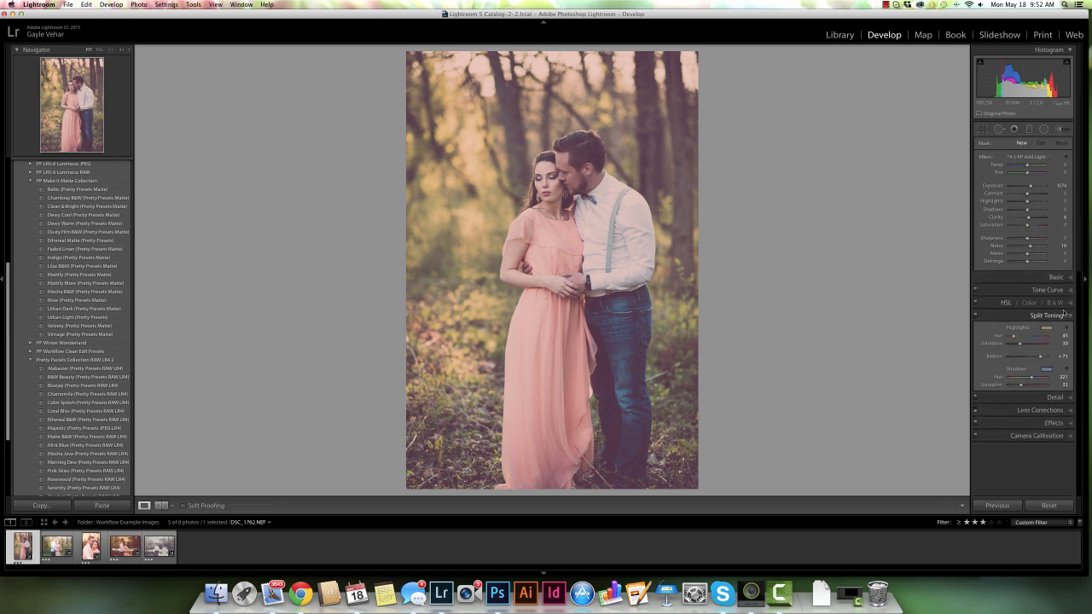
pyautogui.click(1069, 145)
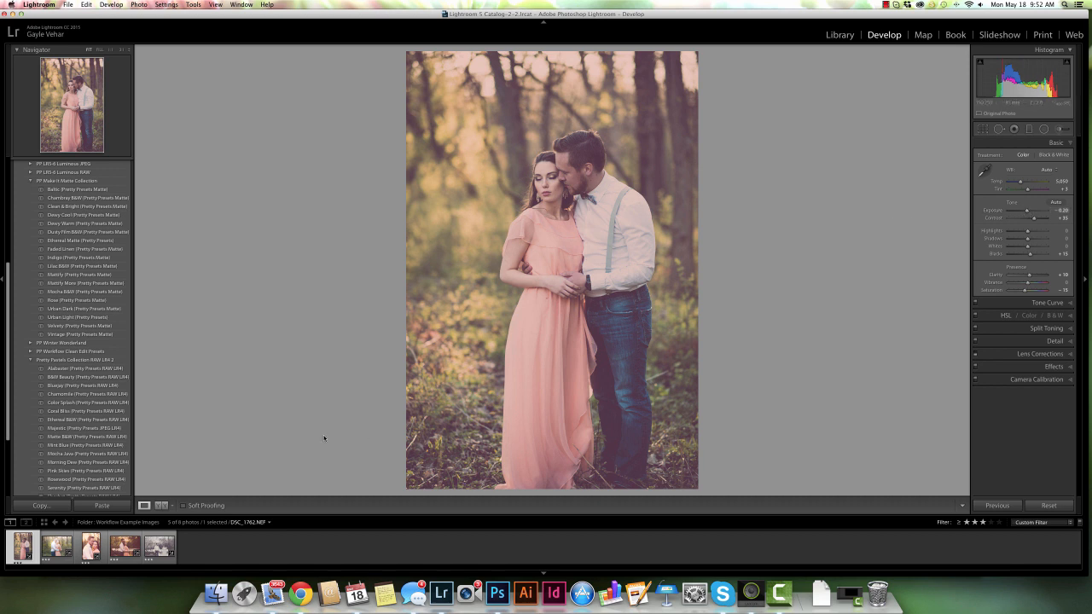
pyautogui.click(163, 507)
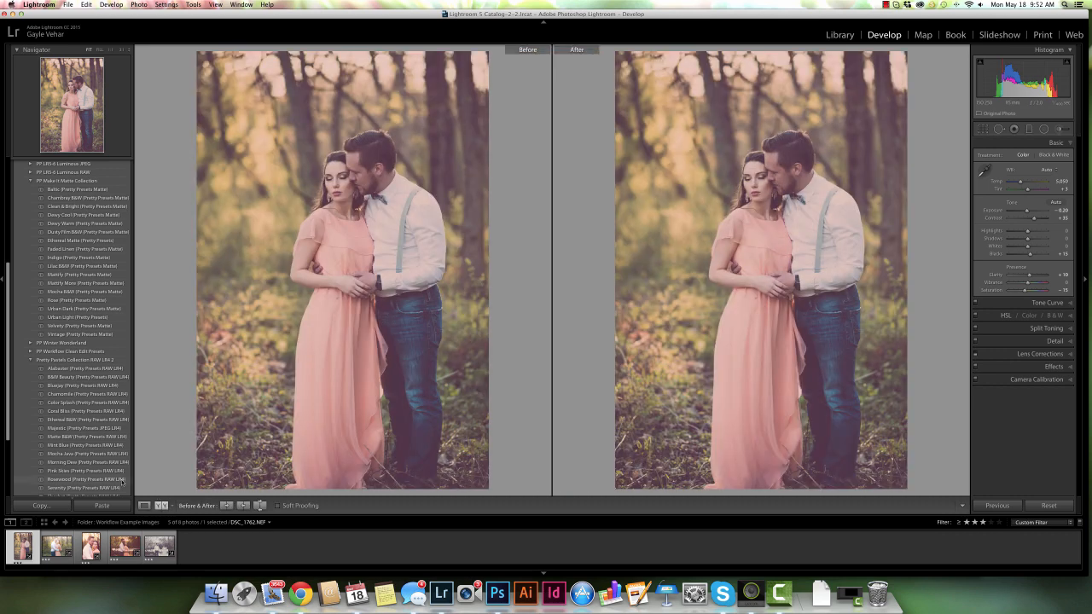
pyautogui.scroll(-3, 104, 468)
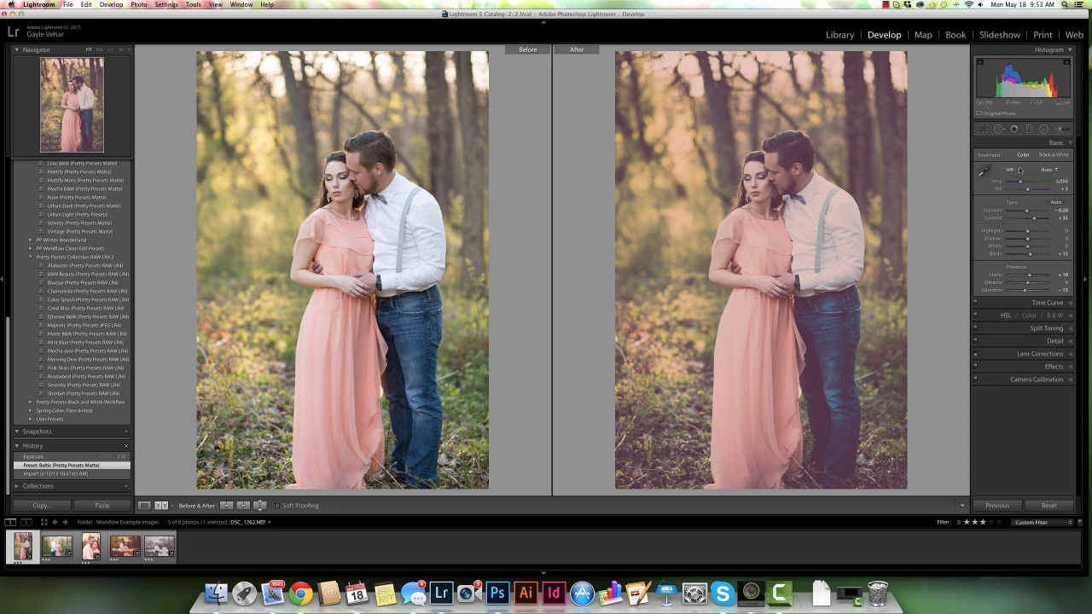
pyautogui.press('y')
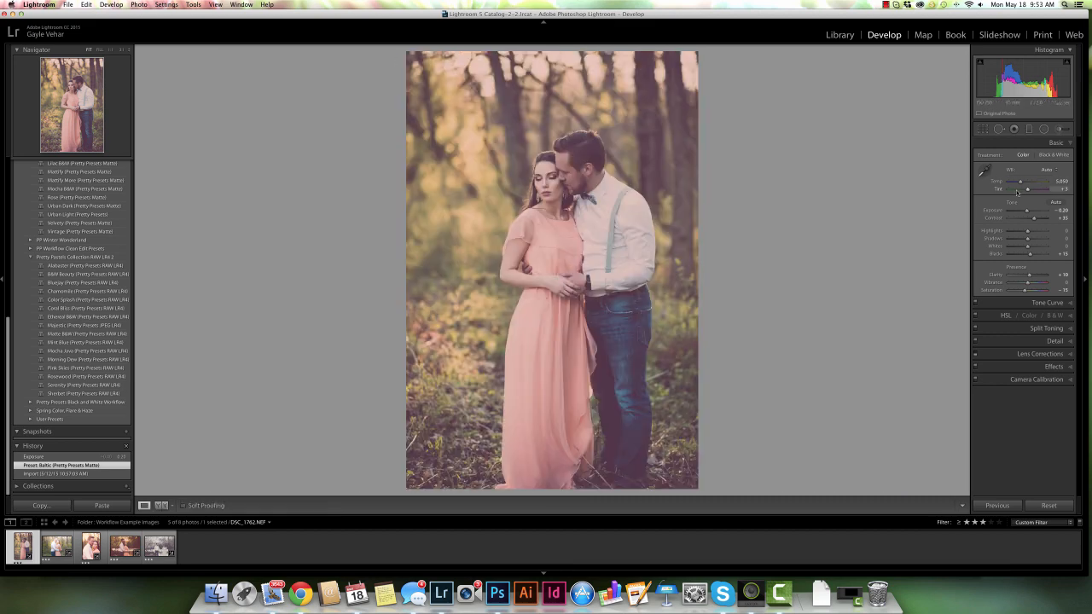
# Nudge the exposure slider slightly in the Basic panel
pyautogui.moveTo(1026, 212); pyautogui.dragTo(1028, 212)
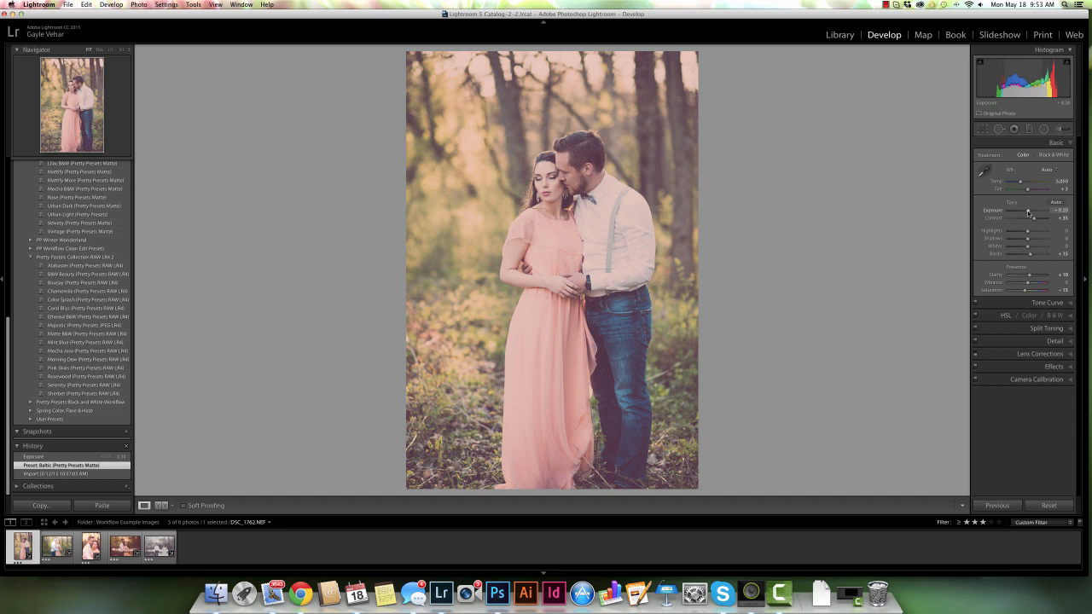
pyautogui.moveTo(1030, 213); pyautogui.dragTo(1024, 215)
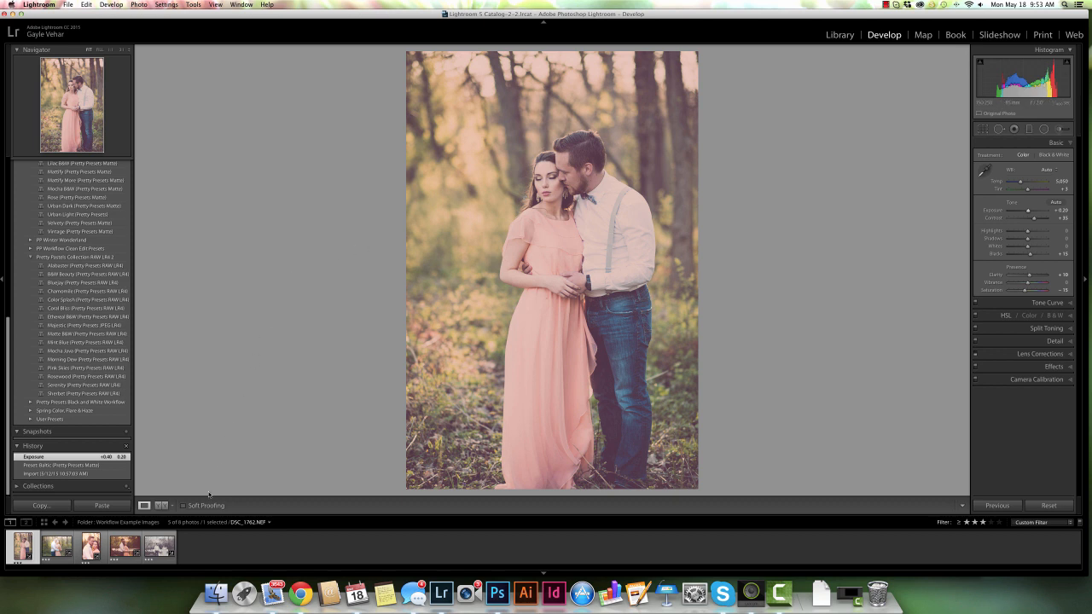
# Open the black-and-white riverside photo and lower the shadow points on its point curve
pyautogui.click(164, 556)
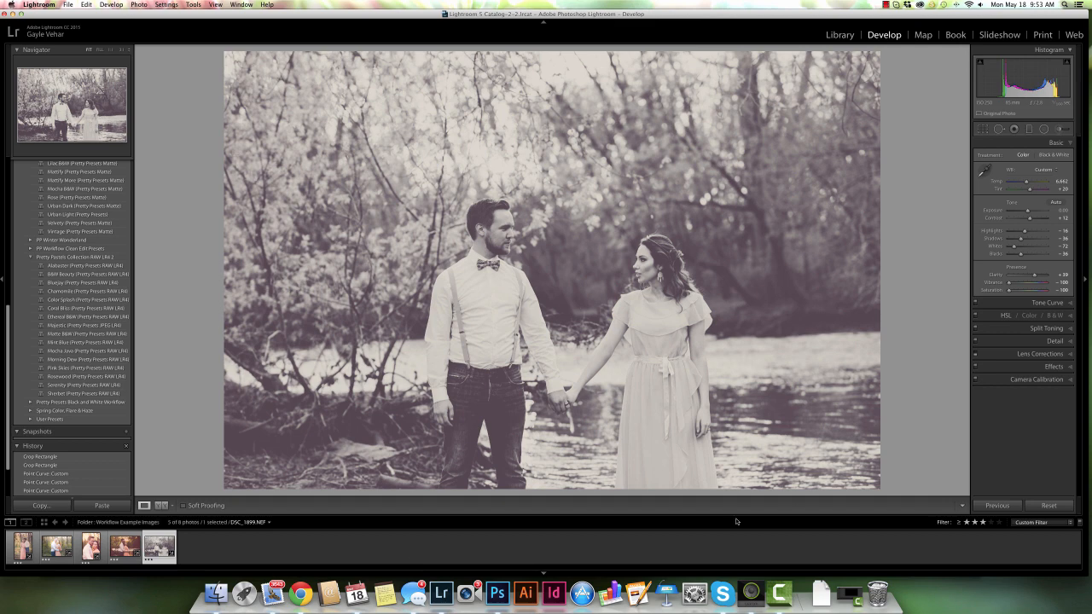
pyautogui.click(1071, 304)
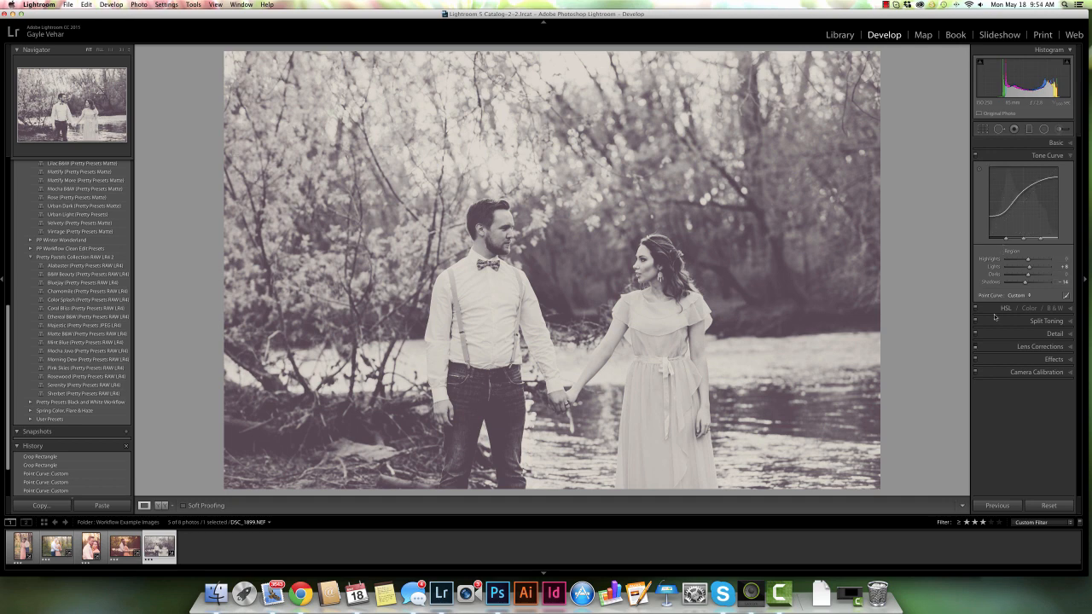
pyautogui.click(1066, 296)
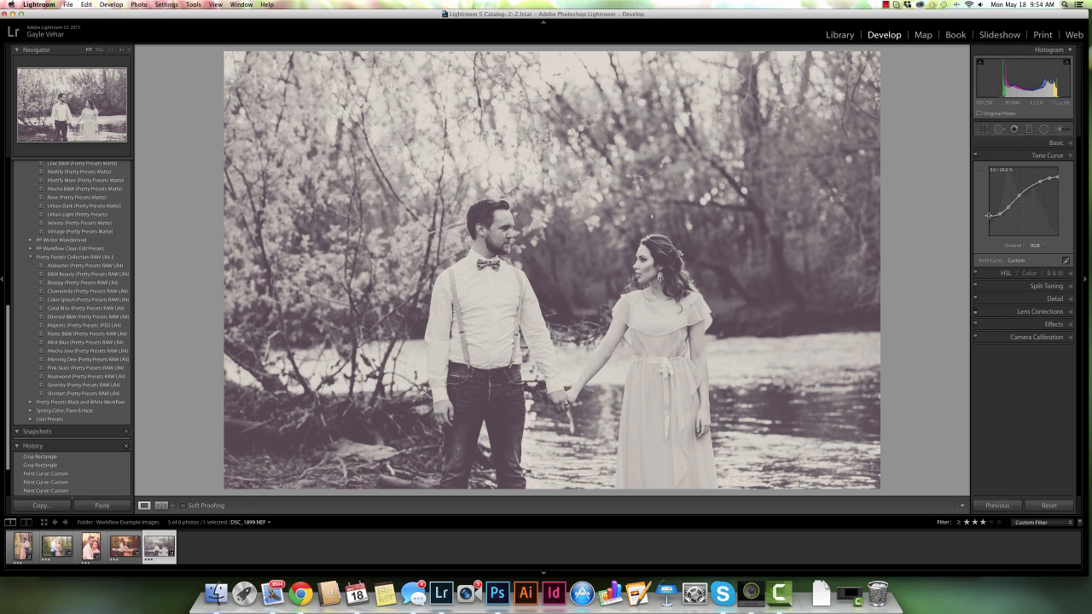
pyautogui.moveTo(988, 215); pyautogui.dragTo(989, 224)
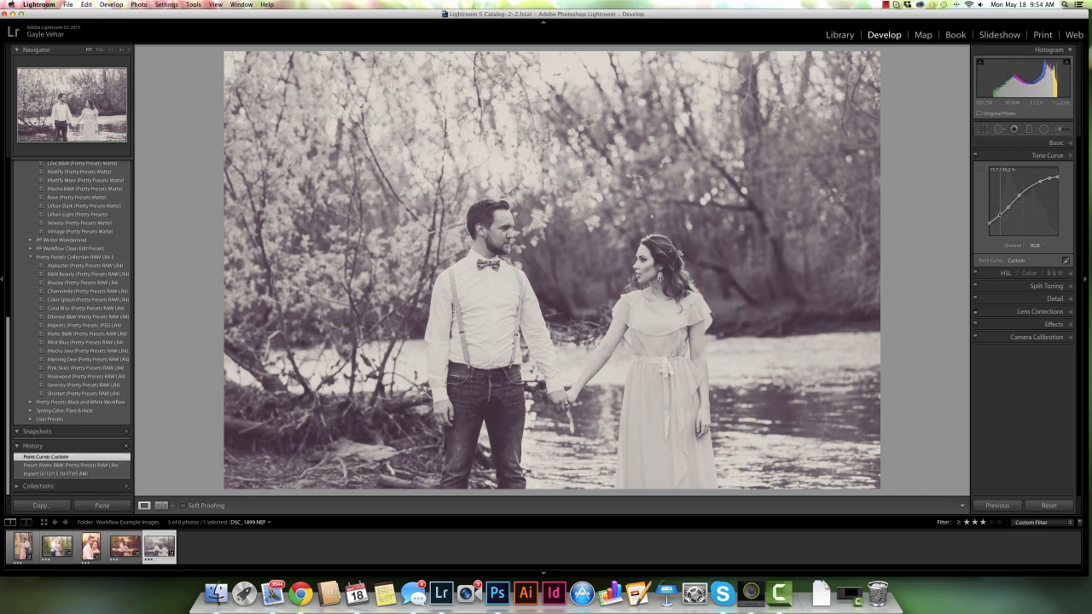
pyautogui.moveTo(1000, 214); pyautogui.dragTo(989, 226)
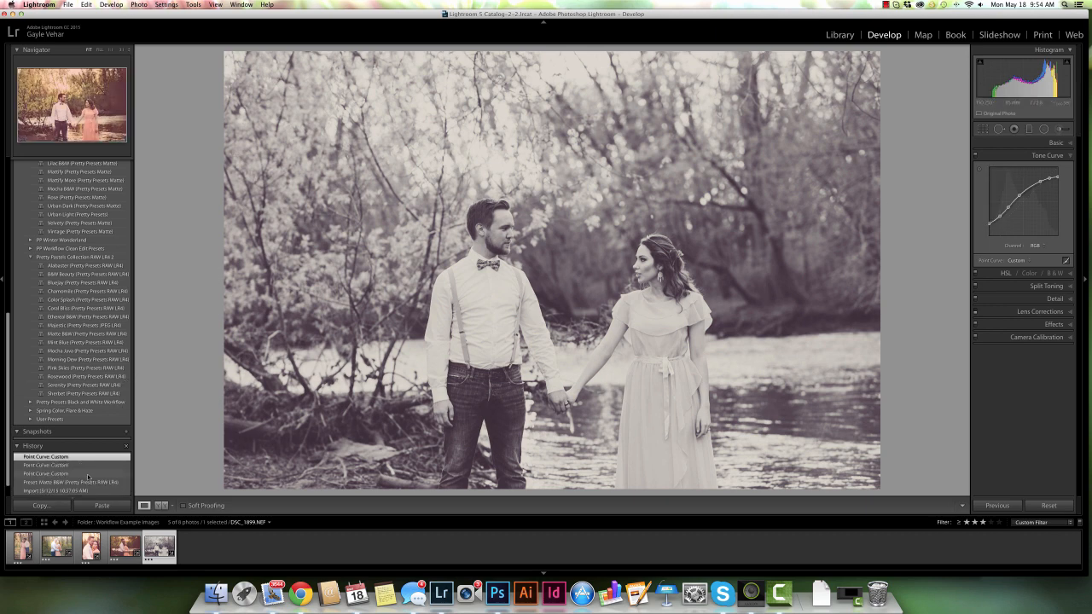
# Show before and after side by side and set the Before view to the Matte B&W preset history state
pyautogui.click(158, 506)
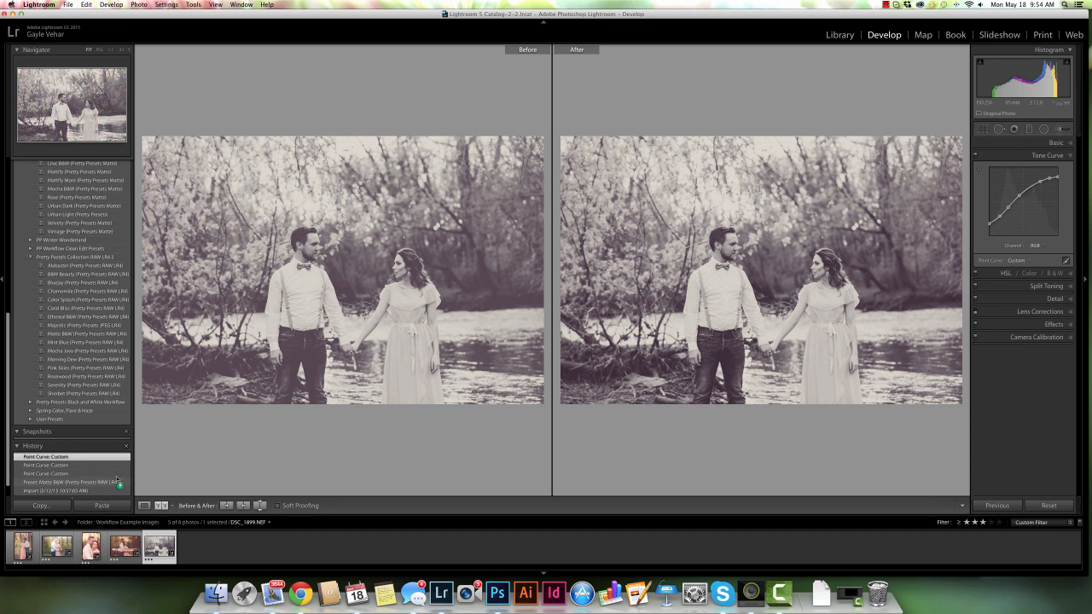
pyautogui.moveTo(120, 482); pyautogui.dragTo(350, 332)
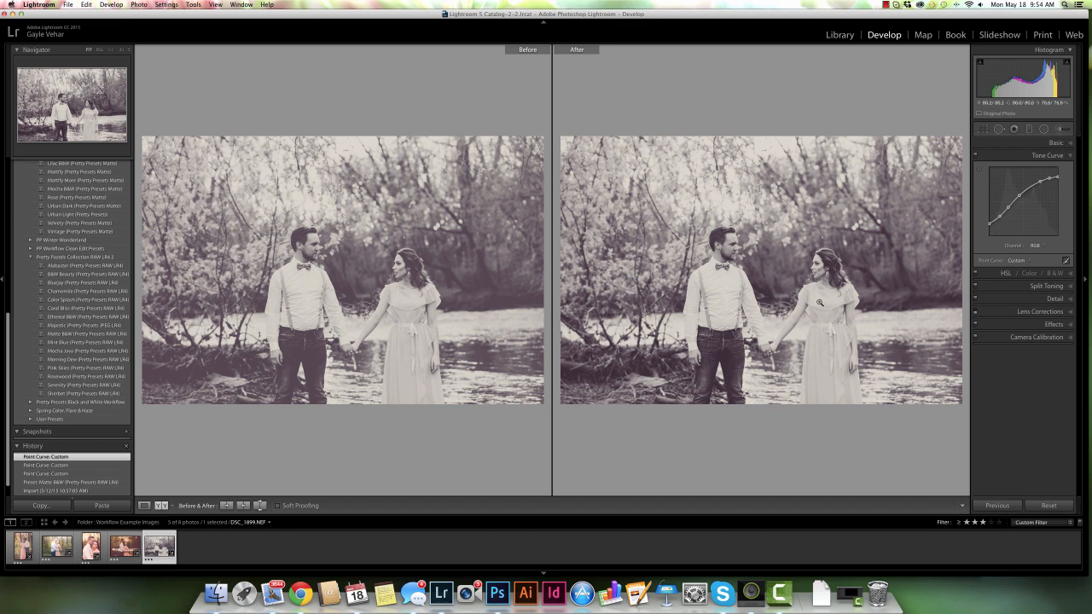
# Adjust a point on the tone curve slightly and collapse the Tone Curve panel
pyautogui.click(999, 215)
pyautogui.moveTo(998, 216); pyautogui.dragTo(999, 216)
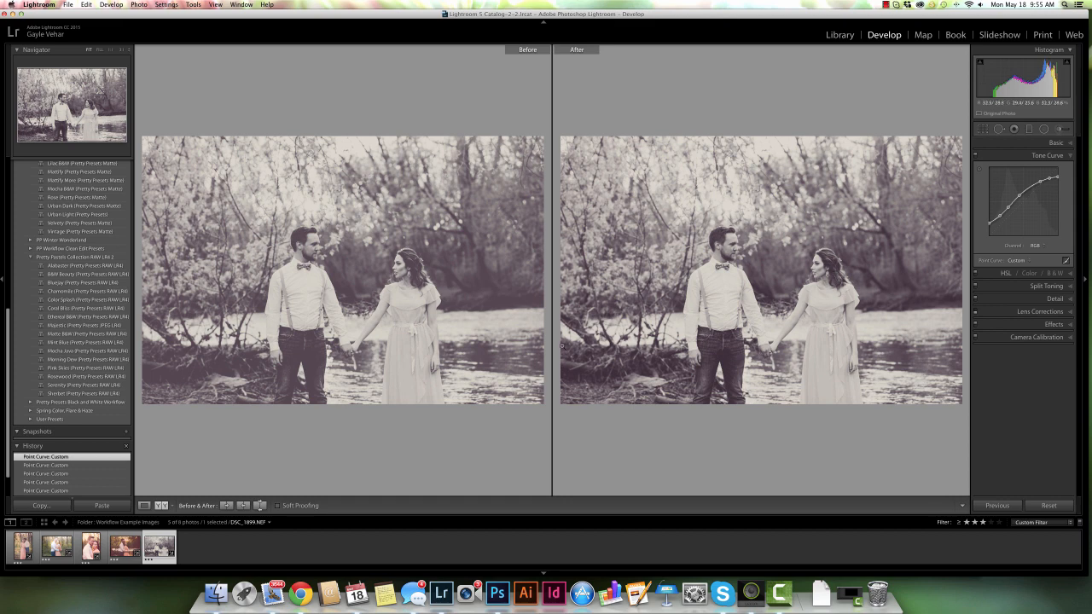
pyautogui.click(1071, 156)
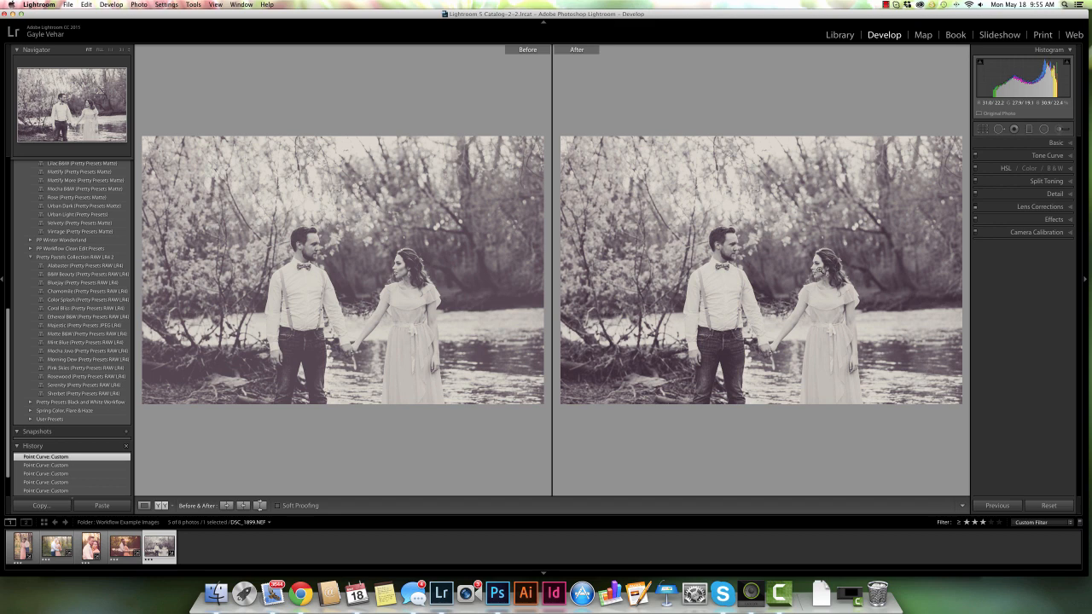
# Open the close-up portrait photo in single view and browse the preset list
pyautogui.click(101, 548)
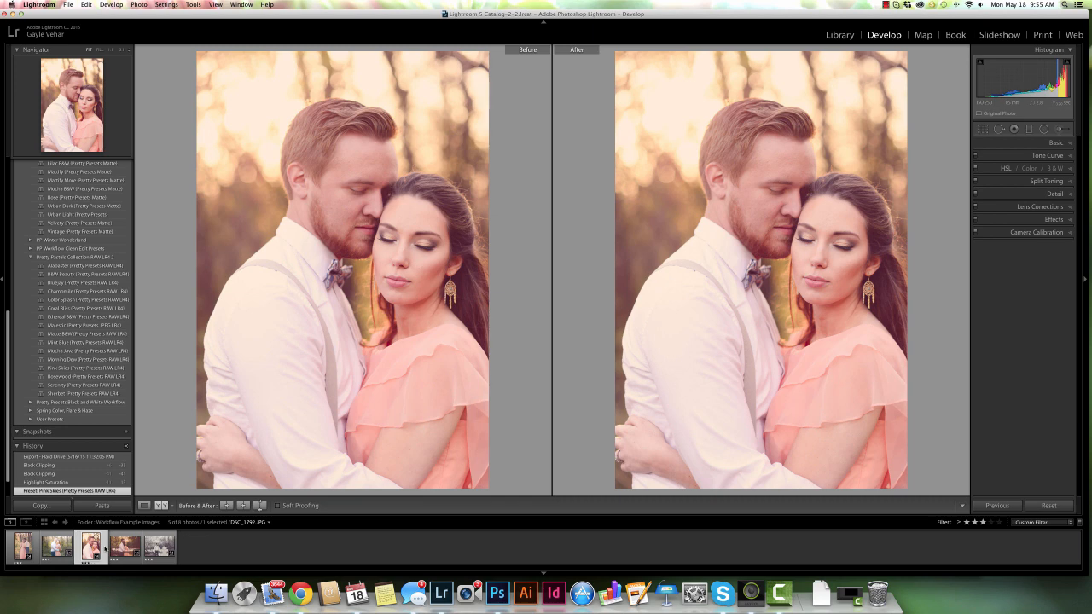
pyautogui.press('d')
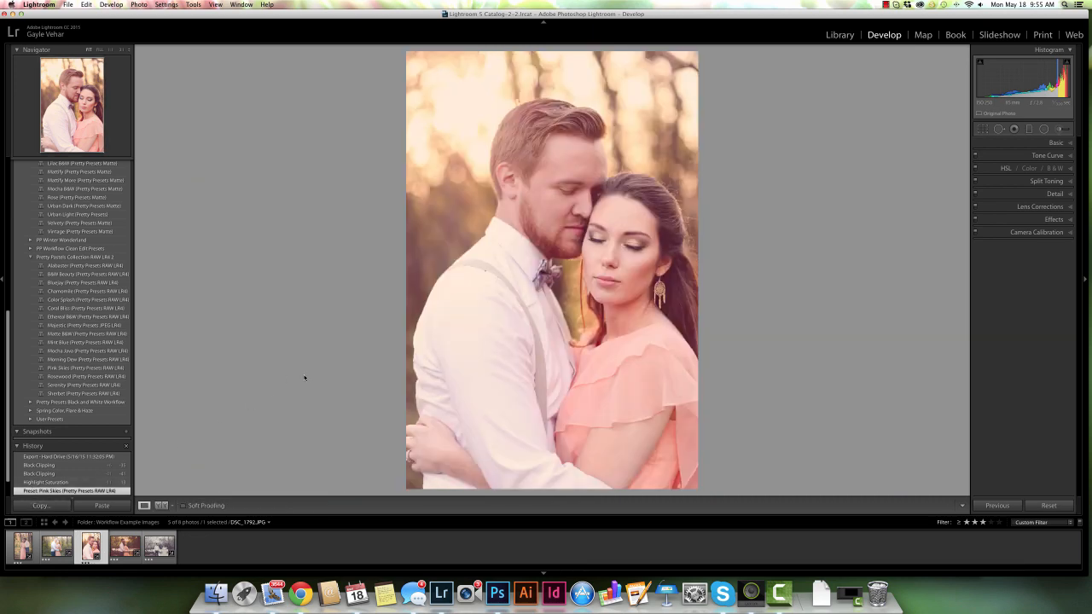
pyautogui.scroll(5, 84, 367)
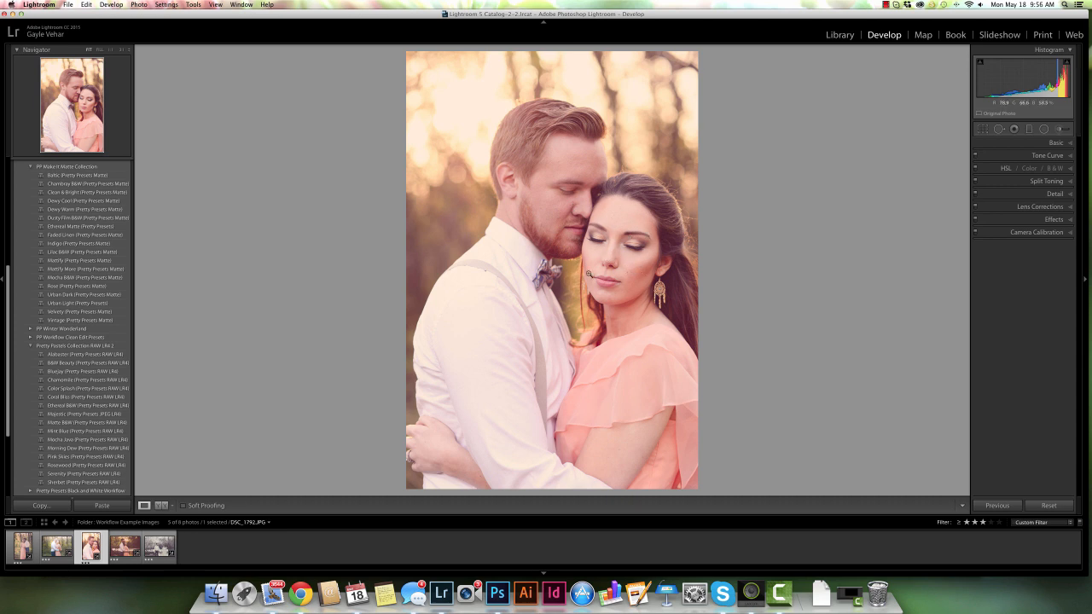
pyautogui.scroll(-3, 78, 298)
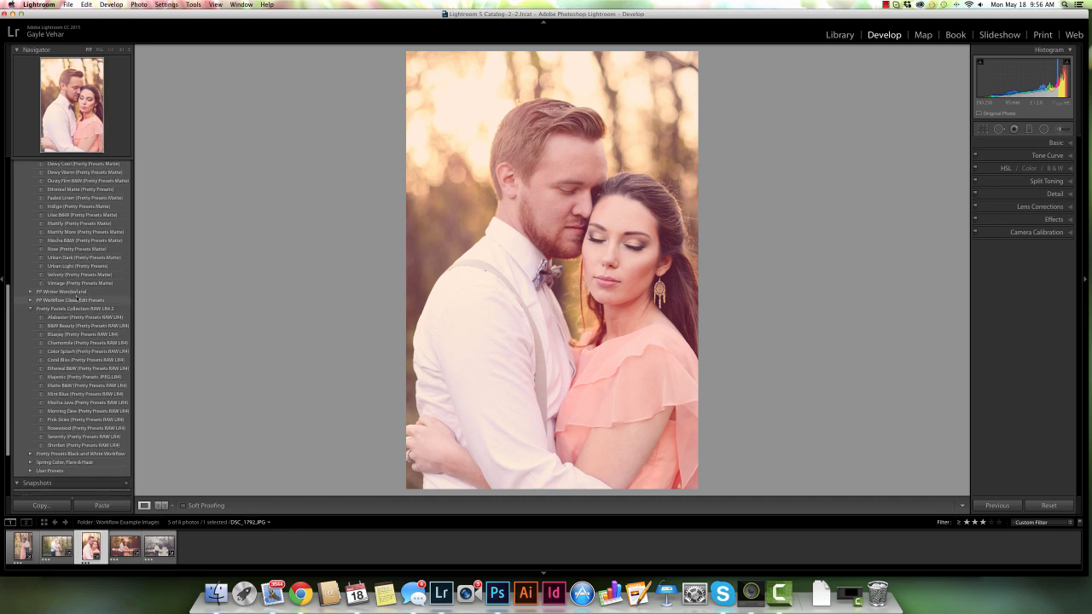
pyautogui.scroll(-6, 78, 299)
pyautogui.scroll(12, 78, 299)
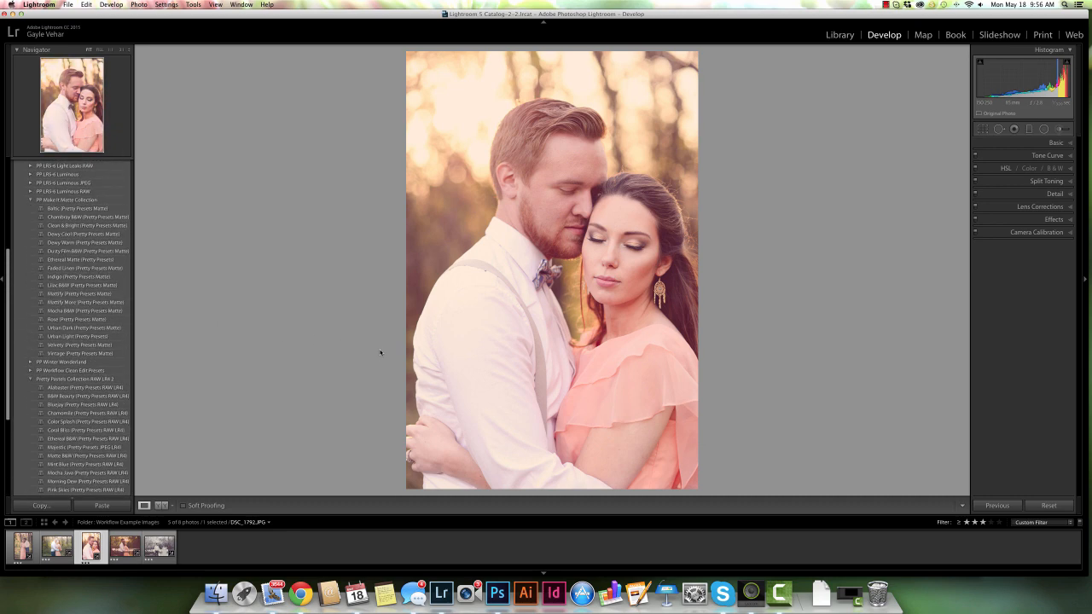
# Lower the highlight saturation in Split Toning
pyautogui.click(1072, 183)
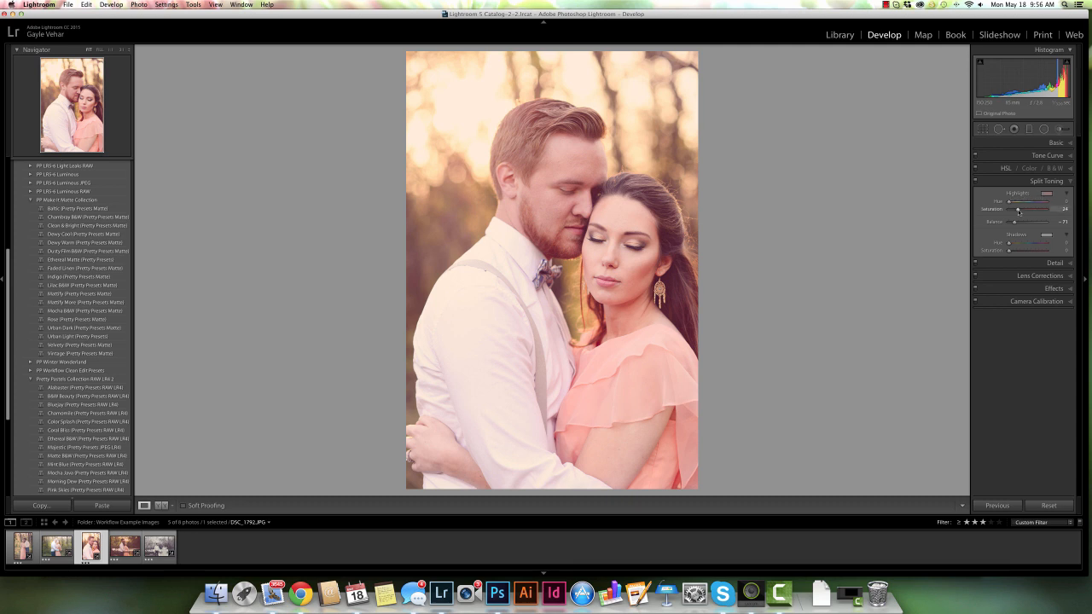
pyautogui.moveTo(1019, 211); pyautogui.dragTo(1015, 212)
# Open the riverside couple photo and compare its before and after versions
pyautogui.click(130, 561)
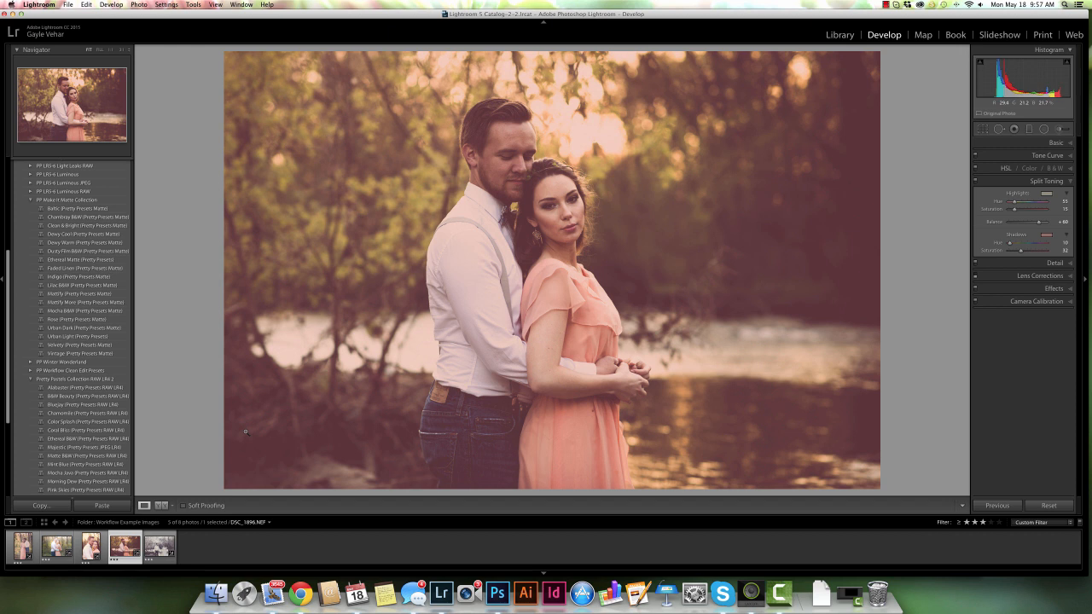
pyautogui.click(161, 506)
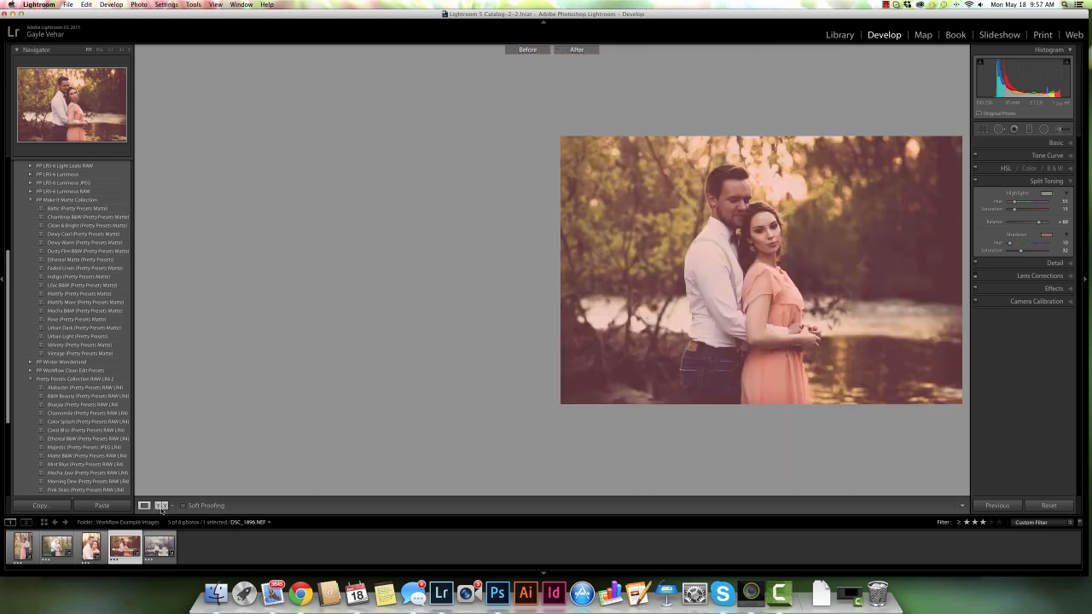
pyautogui.scroll(-5, 79, 452)
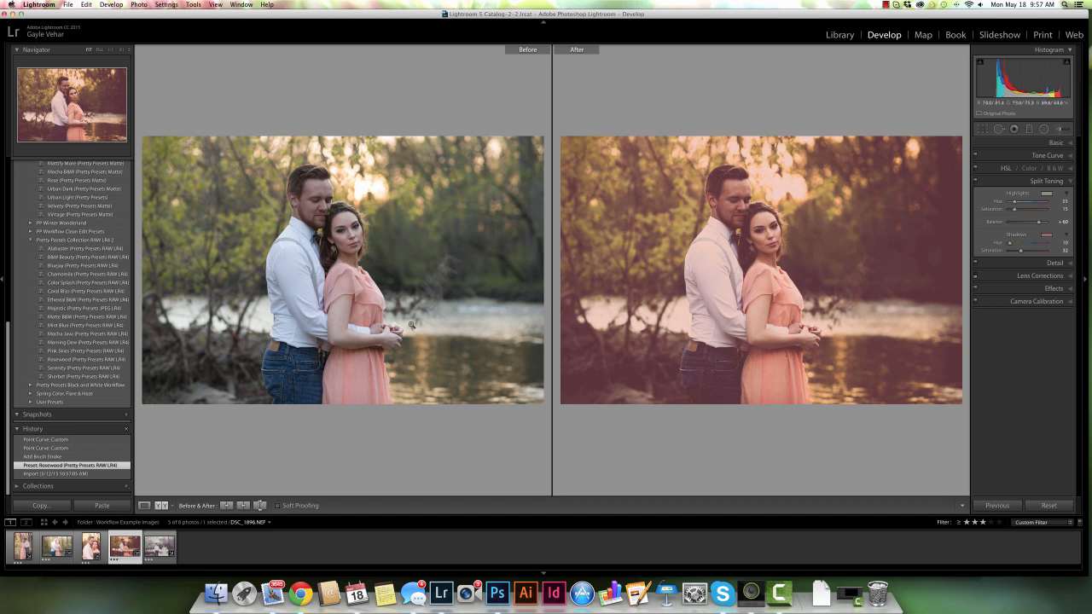
pyautogui.press('y')
# Paint the 4-5 PP Add Light brush effect over the couple with the Adjustment Brush
pyautogui.click(1060, 129)
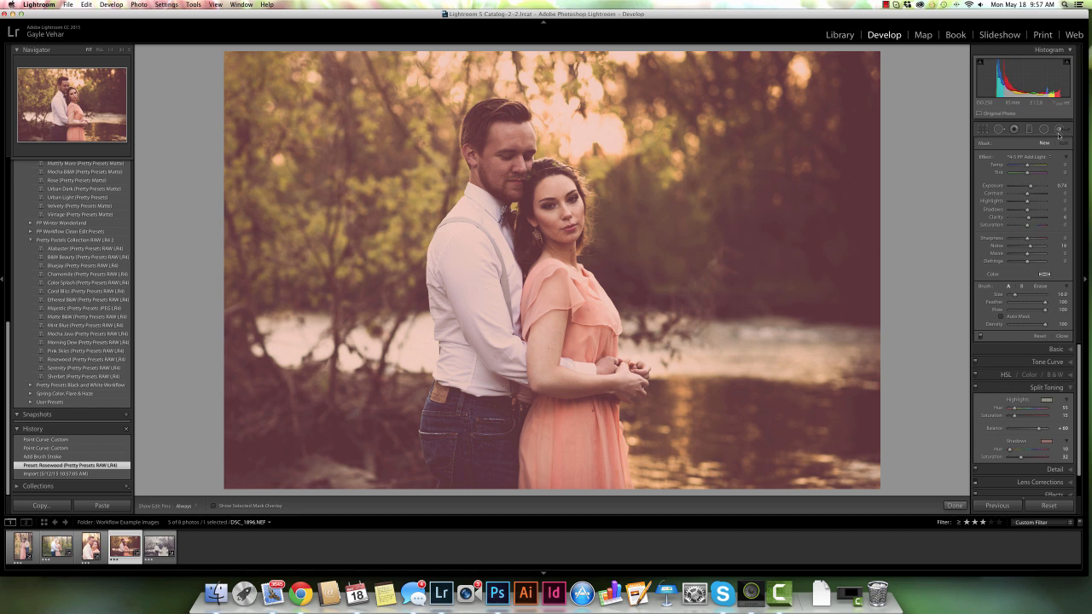
pyautogui.click(1040, 158)
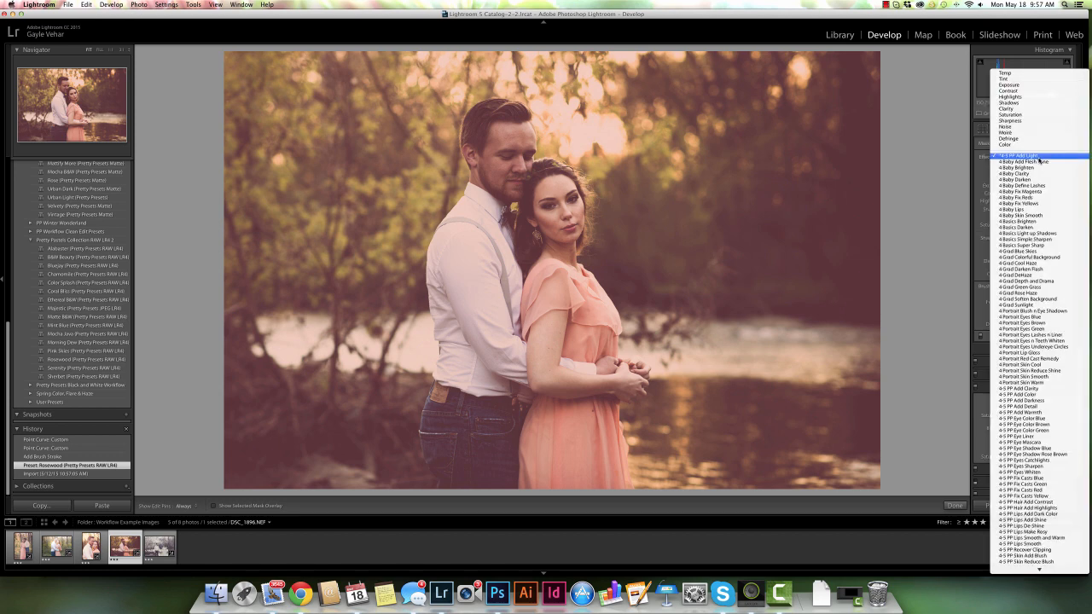
pyautogui.click(1040, 158)
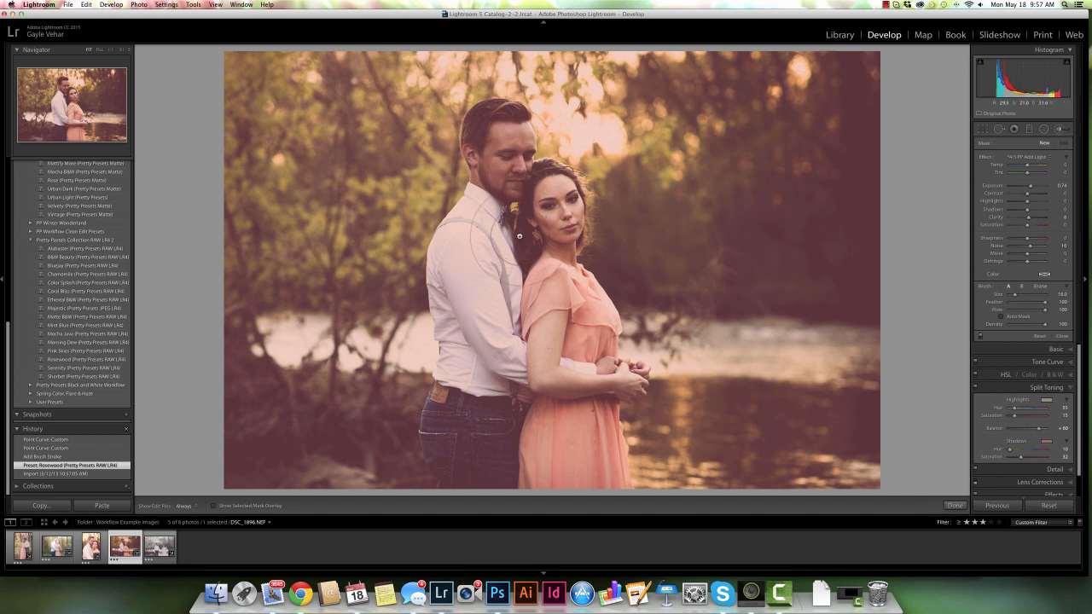
pyautogui.moveTo(519, 237)
pyautogui.mouseDown()
pyautogui.moveTo(500, 128)
pyautogui.moveTo(476, 267)
pyautogui.moveTo(487, 248)
pyautogui.moveTo(538, 254)
pyautogui.mouseUp()
pyautogui.moveTo(561, 245)
pyautogui.mouseDown()
pyautogui.moveTo(557, 310)
pyautogui.moveTo(581, 354)
pyautogui.moveTo(588, 457)
pyautogui.moveTo(560, 443)
pyautogui.mouseUp()
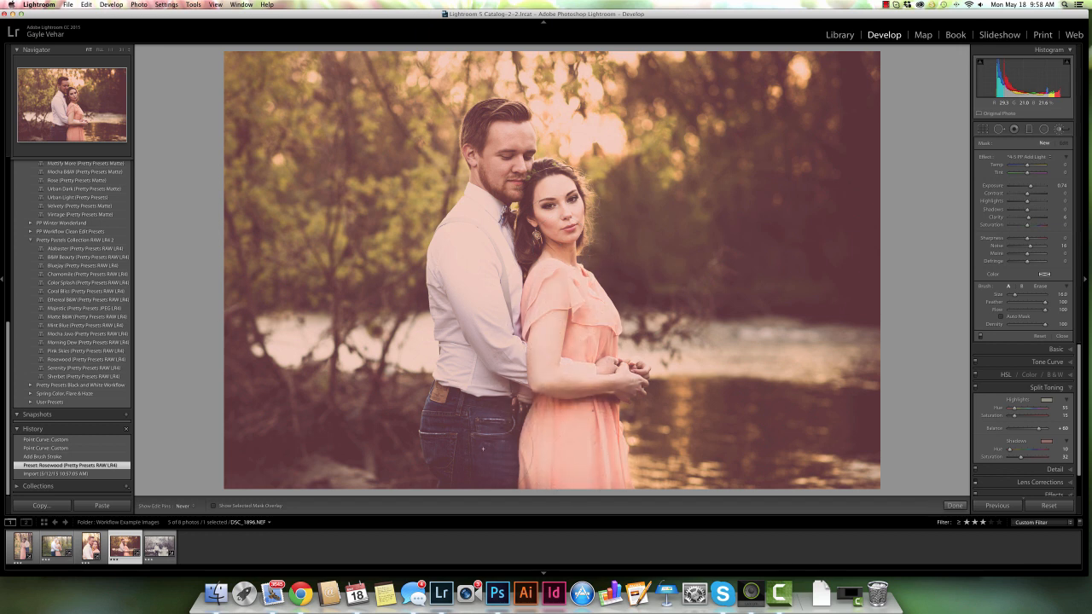
pyautogui.moveTo(515, 291)
pyautogui.mouseDown()
pyautogui.moveTo(520, 257)
pyautogui.moveTo(493, 221)
pyautogui.moveTo(538, 221)
pyautogui.moveTo(540, 440)
pyautogui.moveTo(494, 313)
pyautogui.moveTo(501, 200)
pyautogui.moveTo(530, 357)
pyautogui.moveTo(544, 456)
pyautogui.mouseUp()
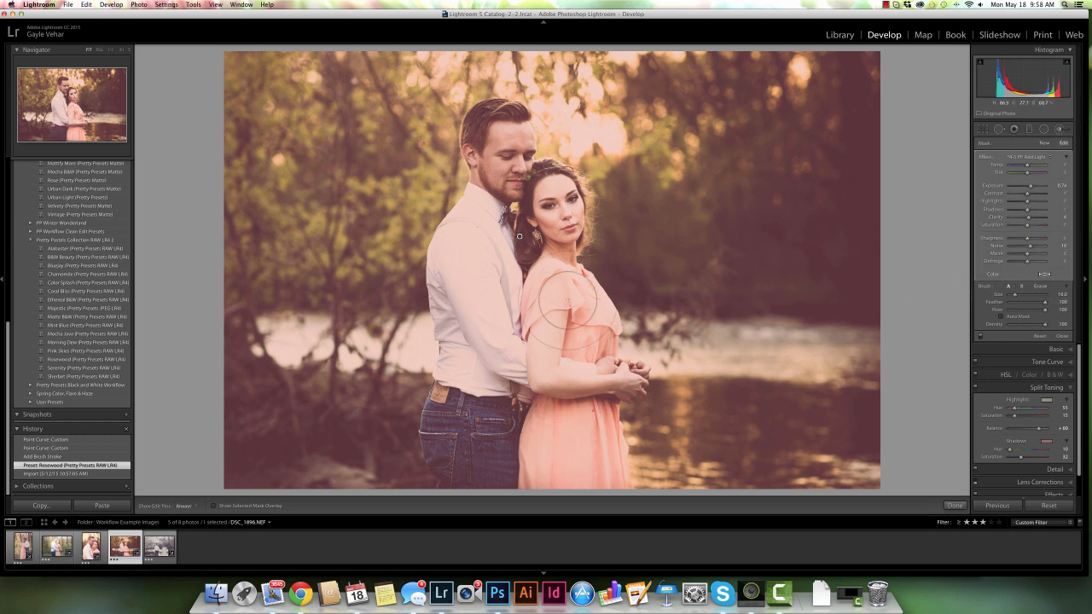
# Switch the brush to Erase and, with the mask overlay shown, erase the mask from the man's shirt
pyautogui.click(1042, 287)
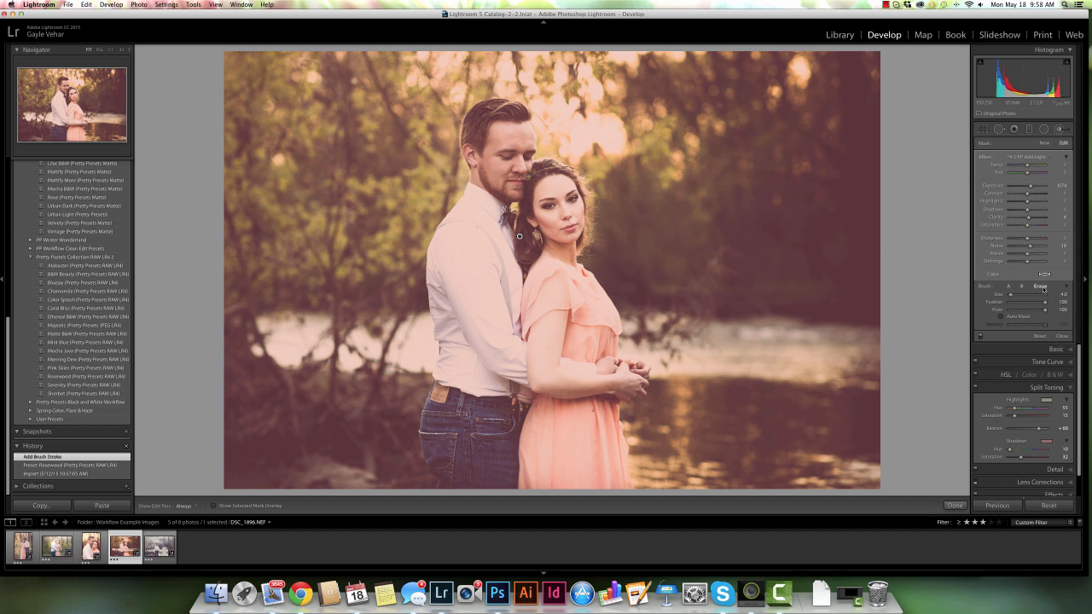
pyautogui.press('o')
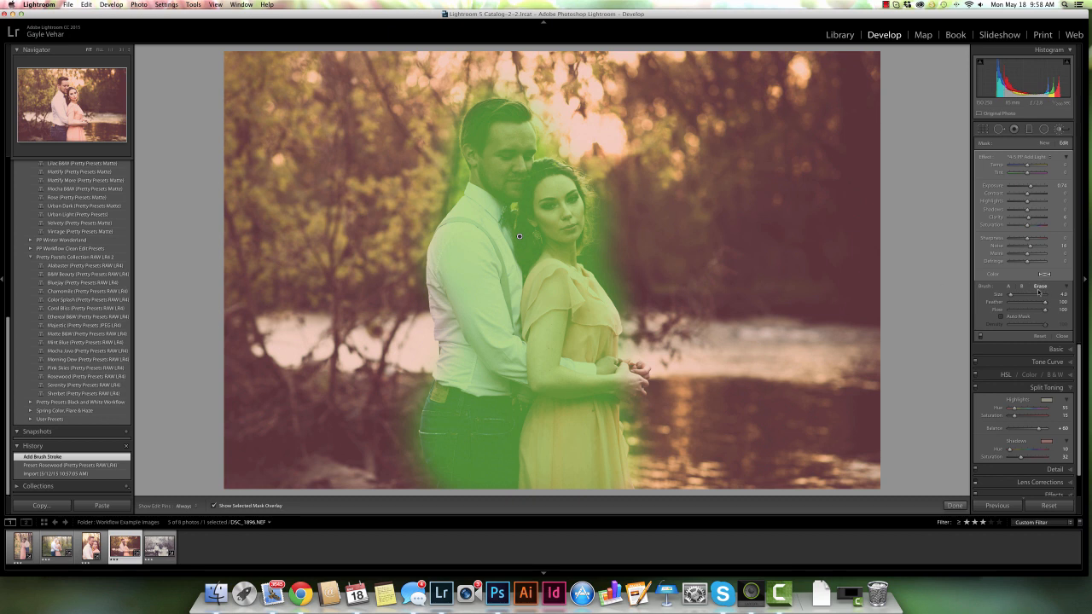
pyautogui.scroll(8, 479, 266)
pyautogui.press('h')
pyautogui.moveTo(478, 266)
pyautogui.mouseDown()
pyautogui.moveTo(464, 243)
pyautogui.moveTo(475, 247)
pyautogui.moveTo(453, 251)
pyautogui.moveTo(492, 350)
pyautogui.moveTo(456, 251)
pyautogui.mouseUp()
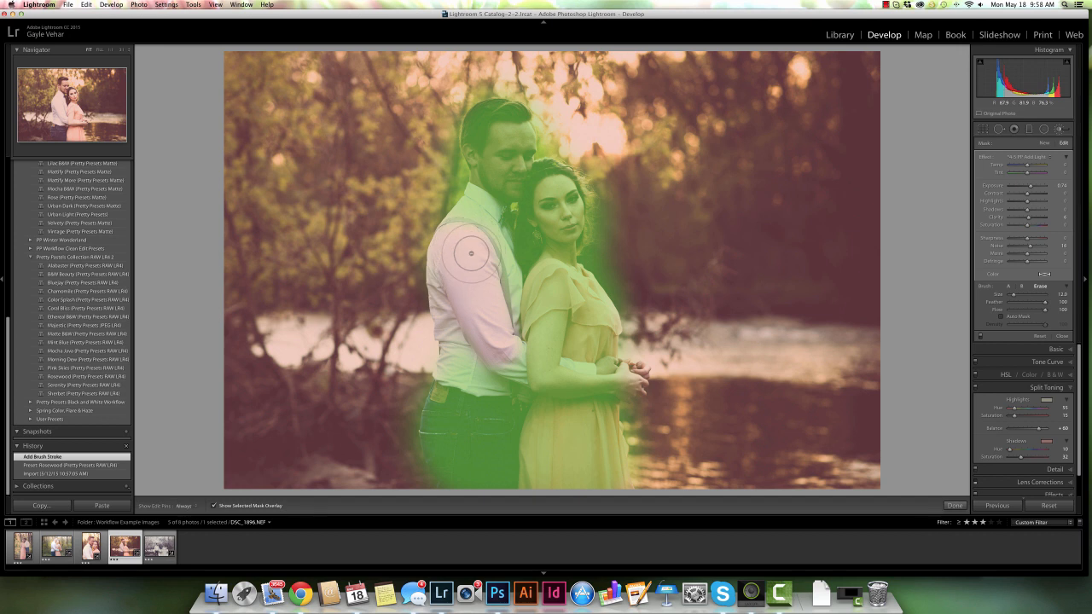
# Hide the mask overlay, shrink the eraser brush, and erase more mask between the couple
pyautogui.press('h')
pyautogui.press('o')
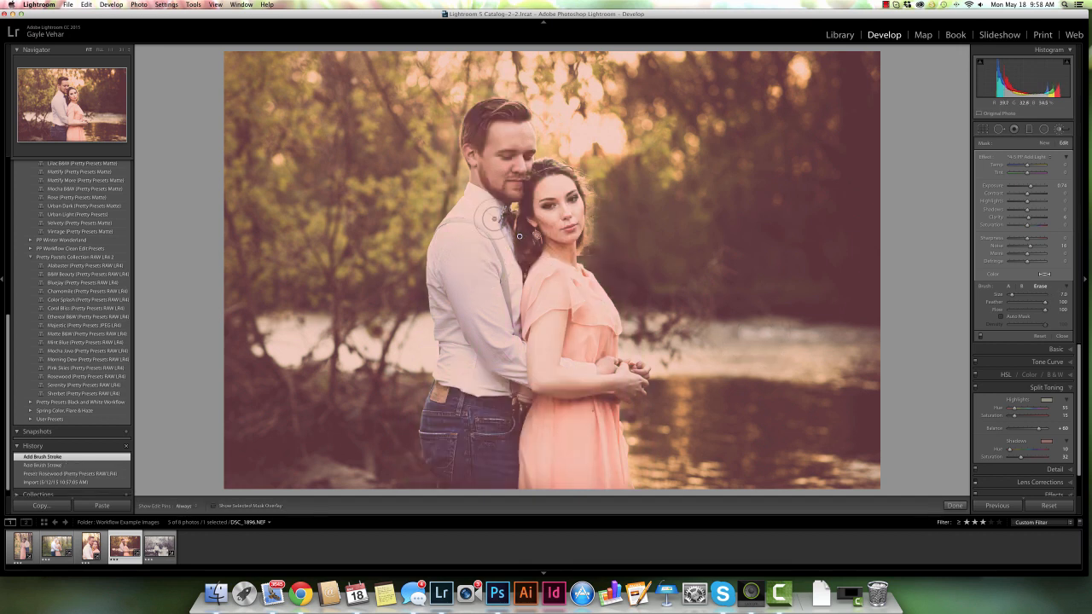
pyautogui.press('[')
pyautogui.press('[')
pyautogui.press('[')
pyautogui.press('[')
pyautogui.press('[')
pyautogui.press('[')
pyautogui.press('[')
pyautogui.press('h')
pyautogui.moveTo(482, 220); pyautogui.dragTo(520, 300)
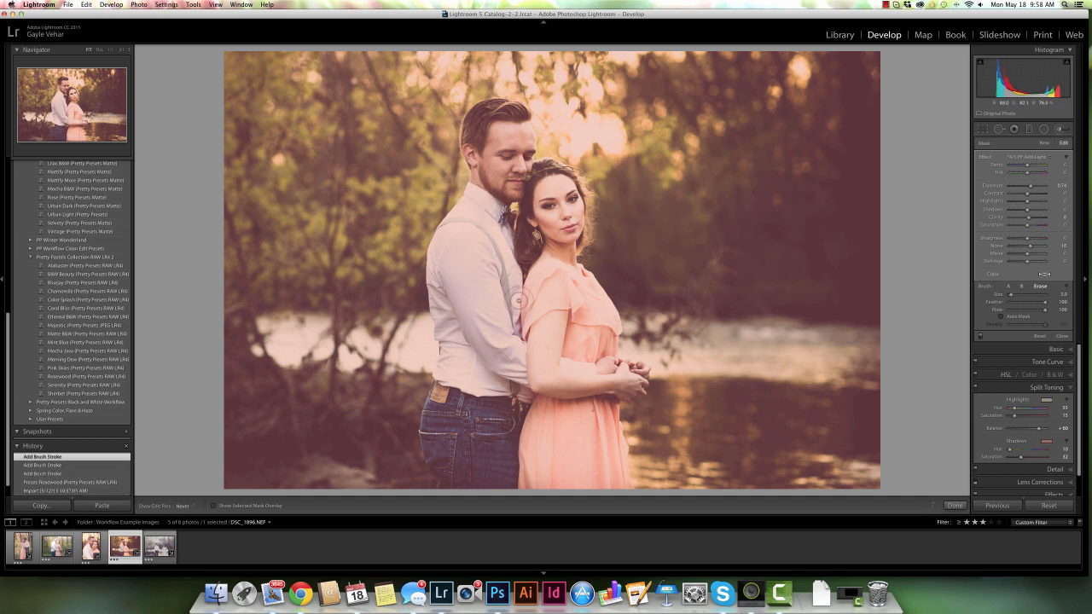
# Compare the riverside photo's before and after views side by side, then close the Adjustment Brush
pyautogui.press('h')
pyautogui.press('y')
pyautogui.scroll(-2, 91, 475)
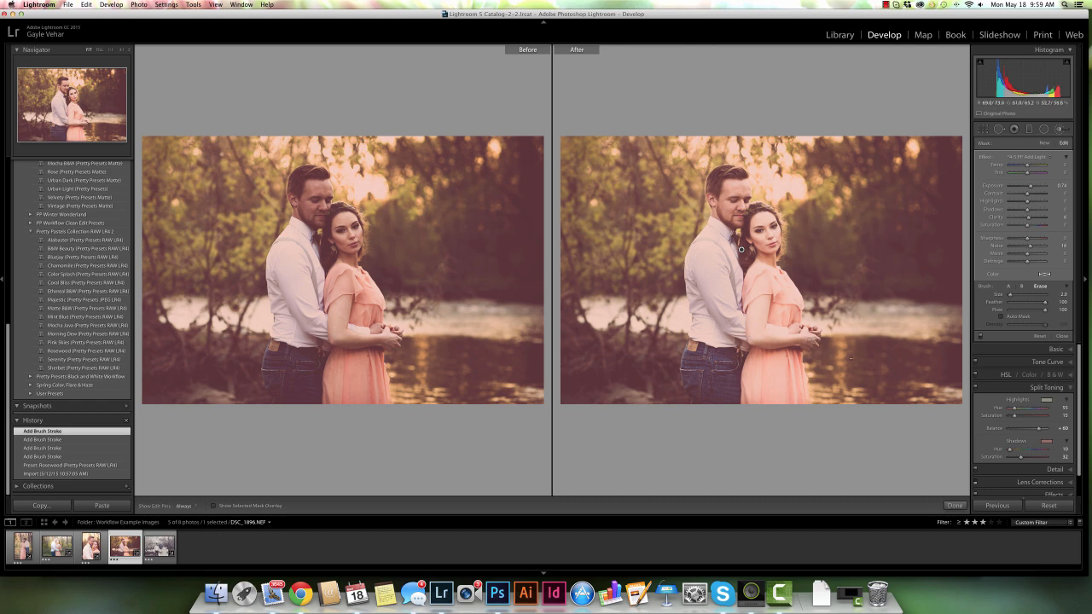
pyautogui.click(955, 506)
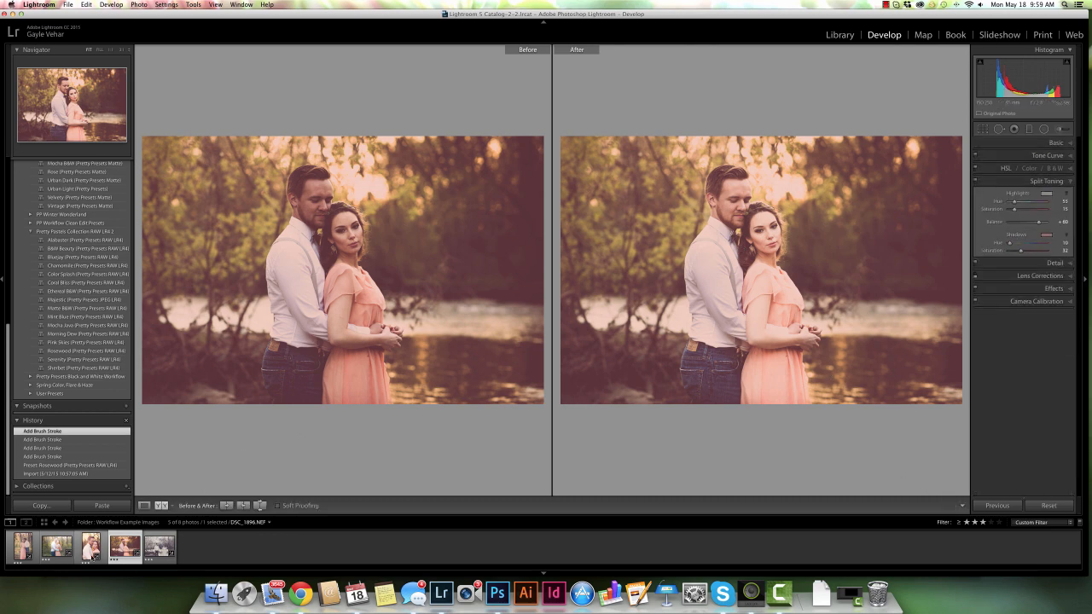
# Open the woodland couple photo in single view and show its existing Radial Filter pins
pyautogui.click(58, 556)
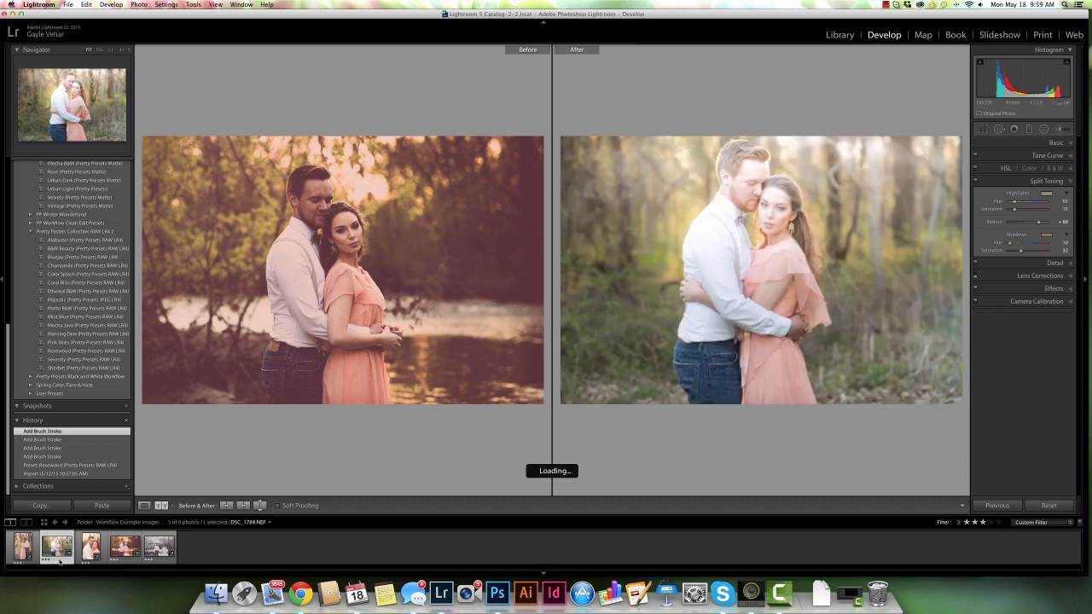
pyautogui.click(159, 507)
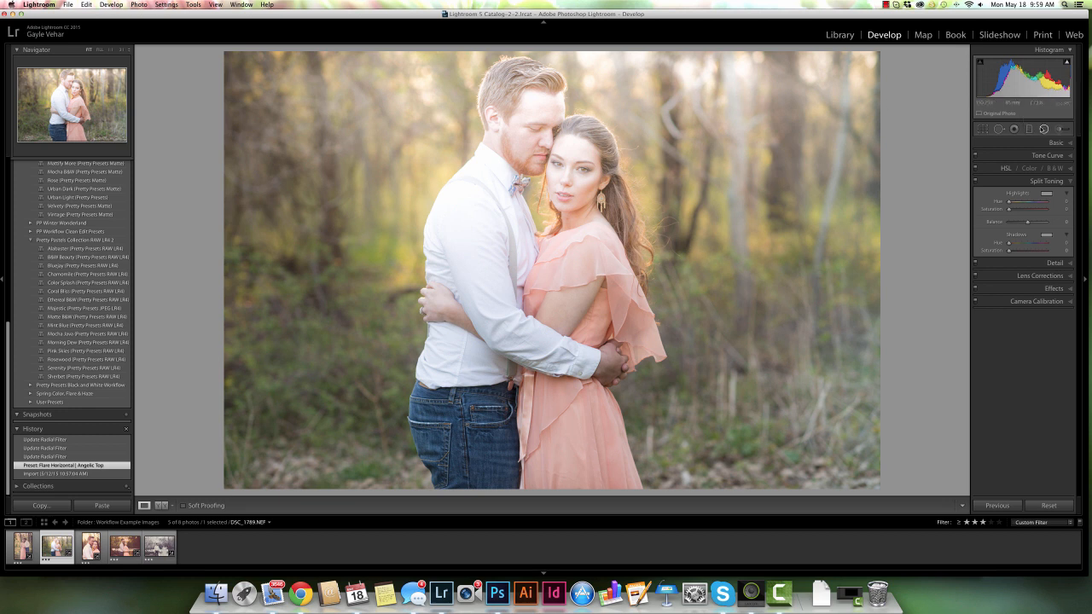
pyautogui.click(1040, 128)
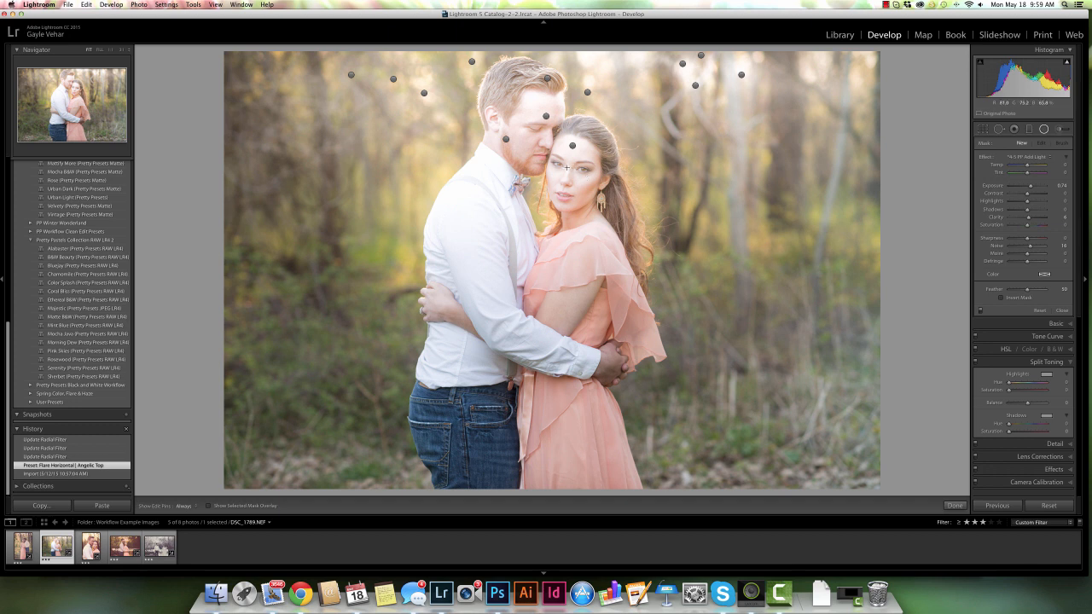
pyautogui.click(1029, 130)
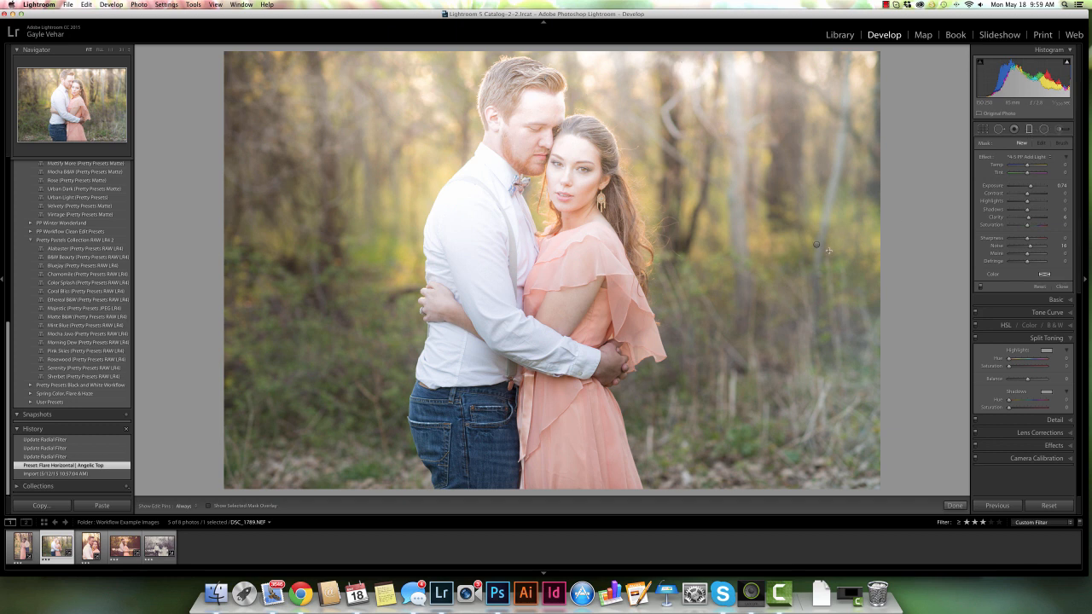
pyautogui.click(816, 245)
pyautogui.moveTo(816, 245)
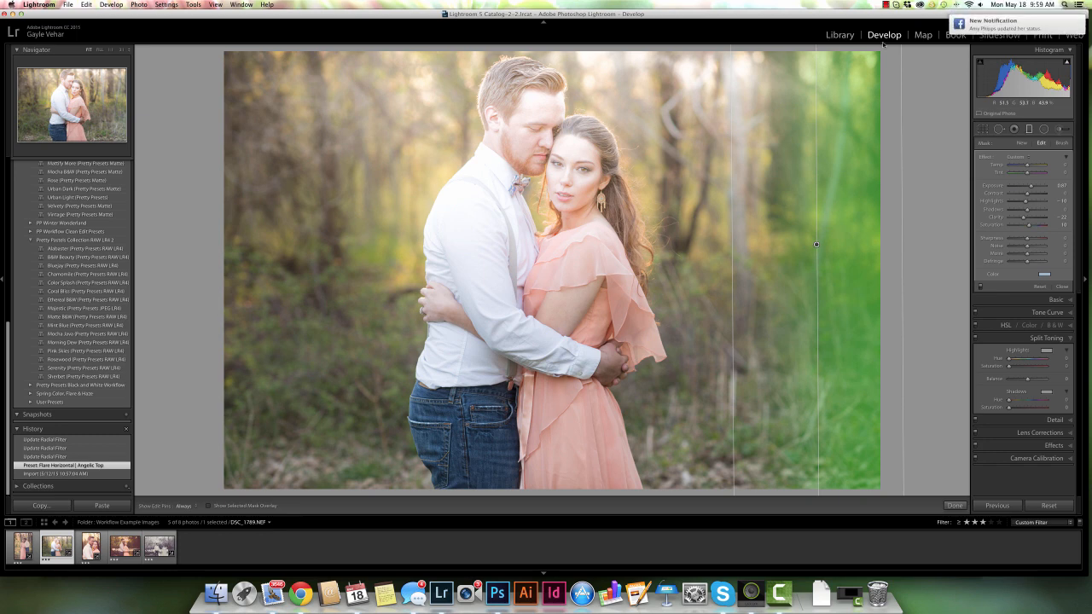
pyautogui.click(1044, 130)
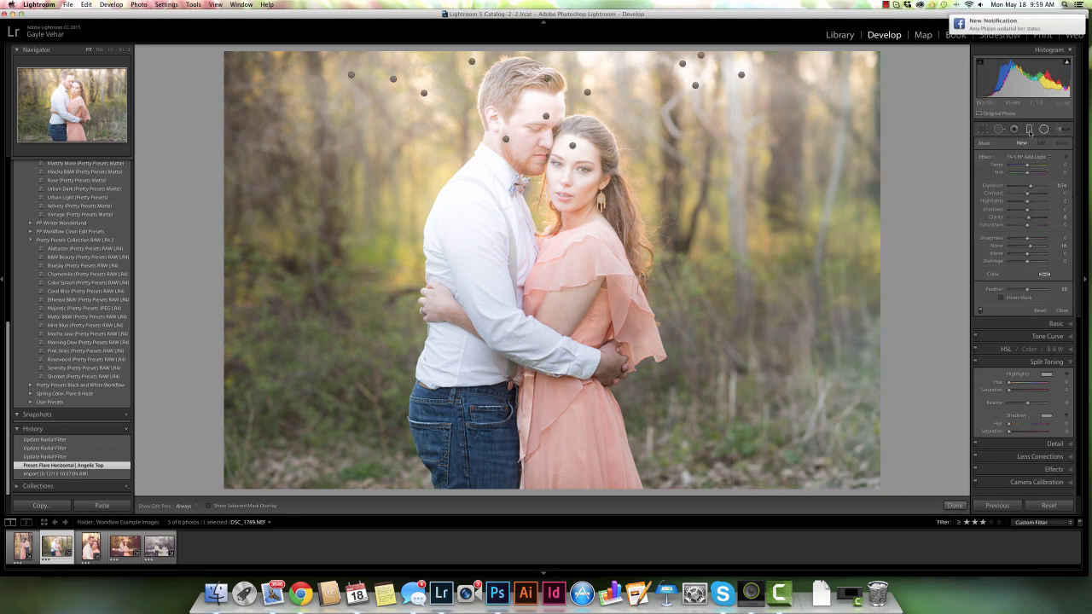
pyautogui.click(1028, 130)
# Try moving the radial filter centred on the woman's head into the trees on the right
pyautogui.click(1045, 129)
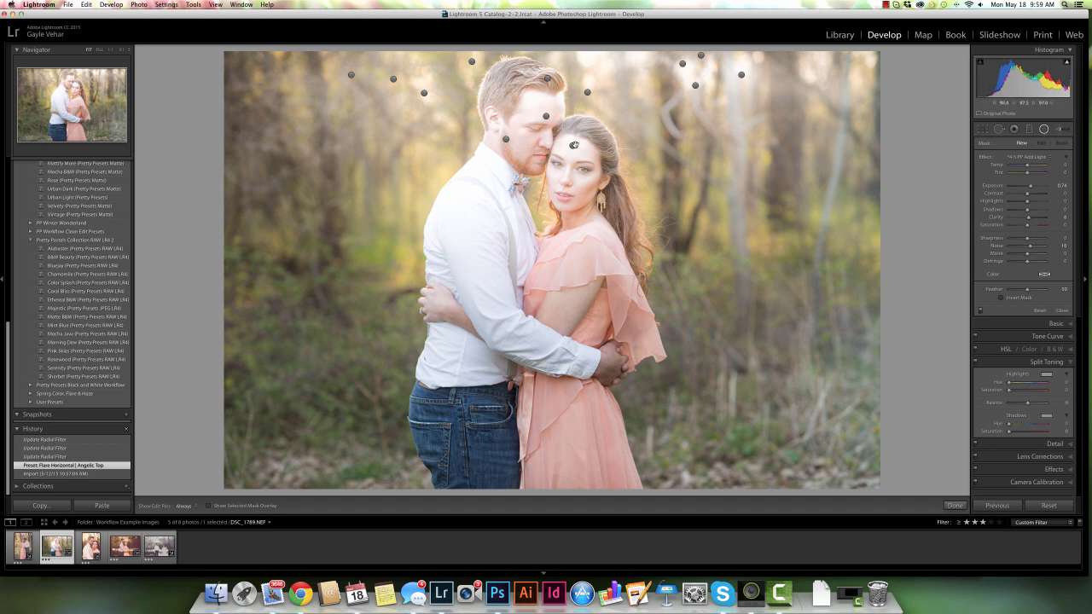
pyautogui.click(572, 146)
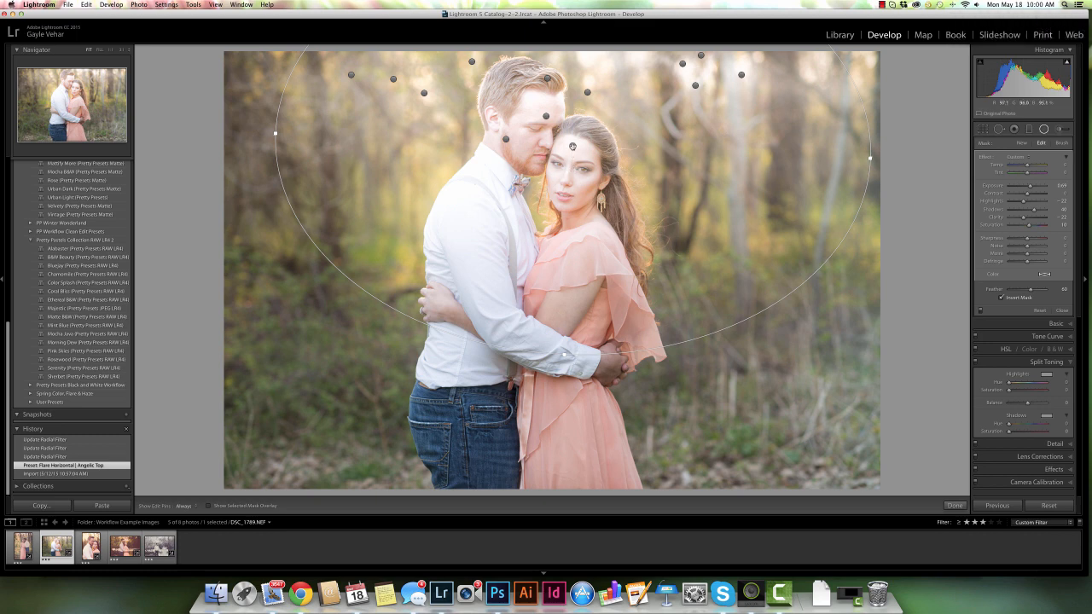
pyautogui.moveTo(573, 146); pyautogui.dragTo(775, 124)
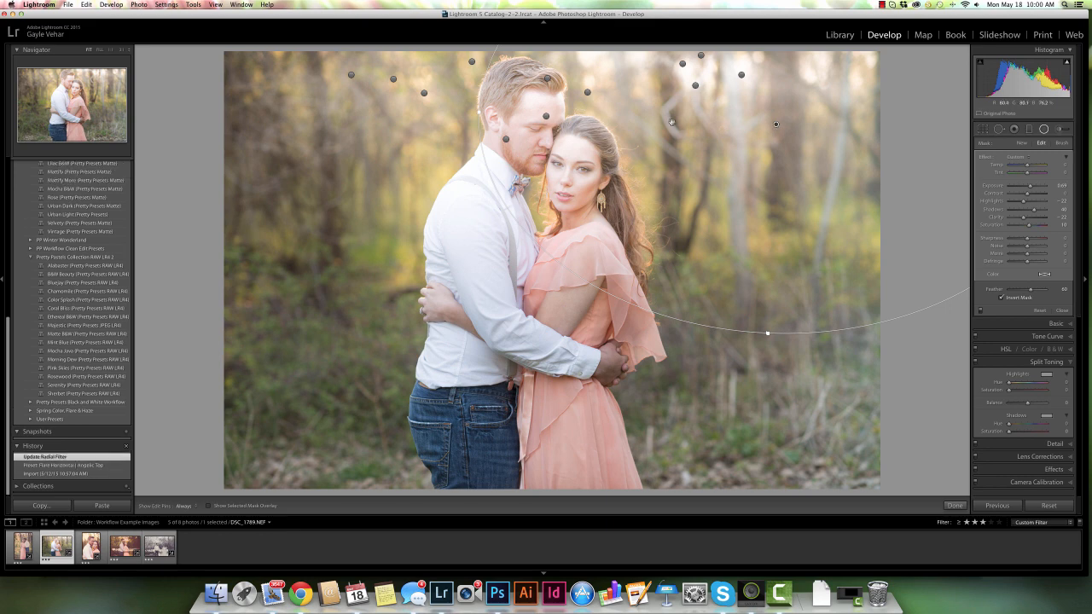
# Try repositioning two more radial filters toward the upper left and shifting the right-hand one slightly left
pyautogui.click(546, 117)
pyautogui.moveTo(397, 117); pyautogui.dragTo(328, 52)
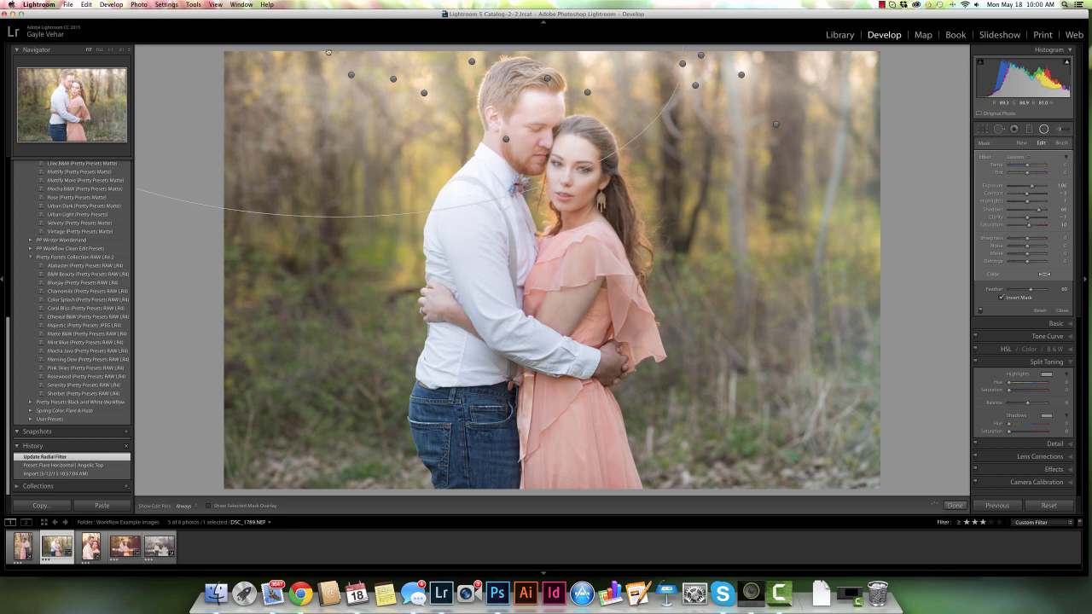
pyautogui.click(505, 140)
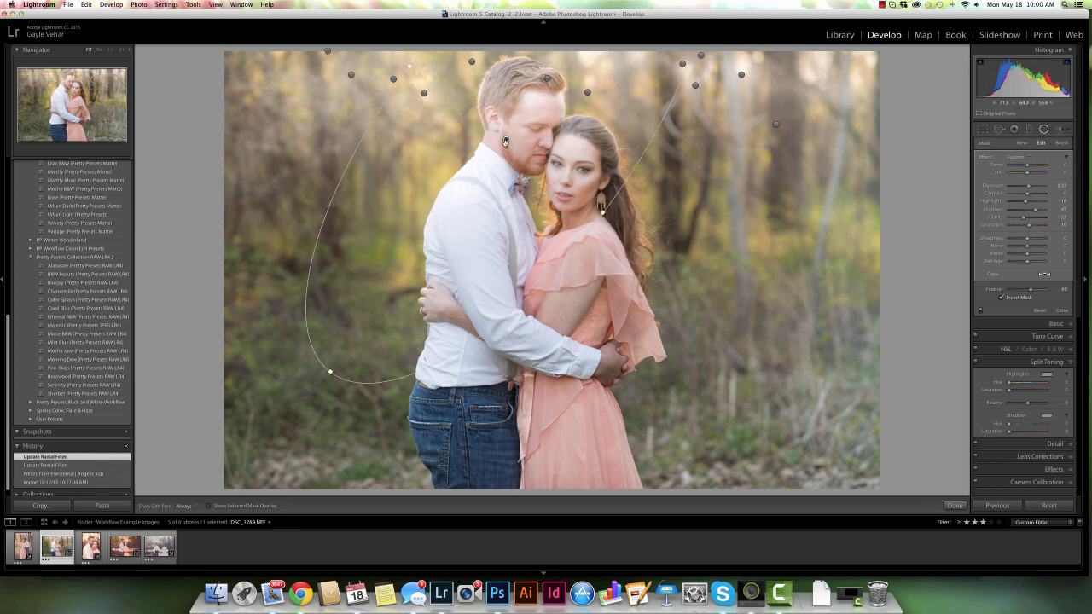
pyautogui.moveTo(505, 140); pyautogui.dragTo(363, 113)
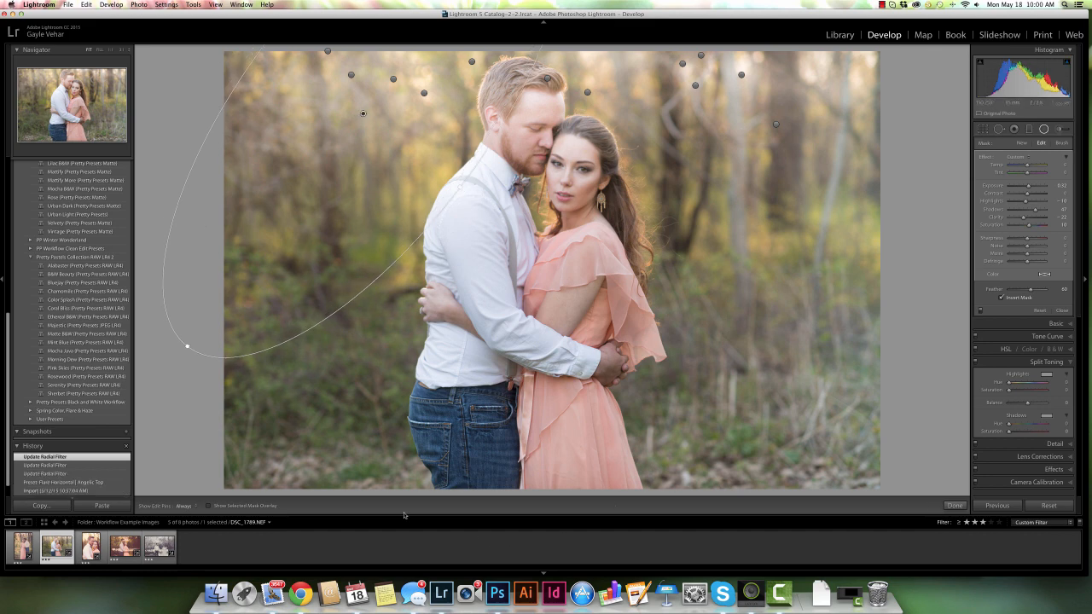
pyautogui.click(776, 124)
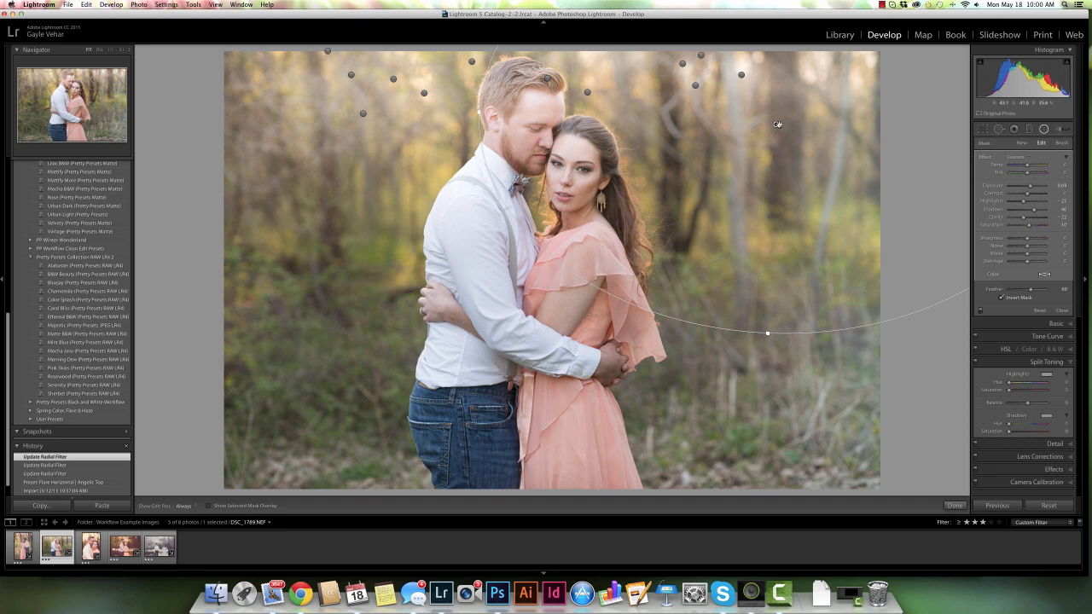
pyautogui.moveTo(776, 125); pyautogui.dragTo(733, 129)
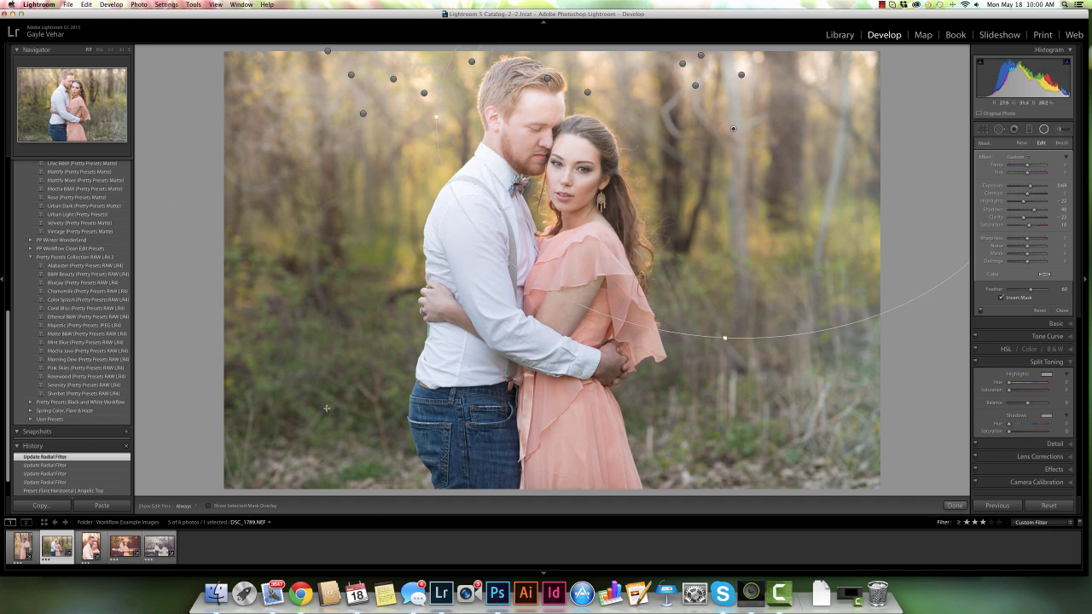
# Revert the photo to the Preset: Flare Horizontal | Angelic Top history state
pyautogui.press('y')
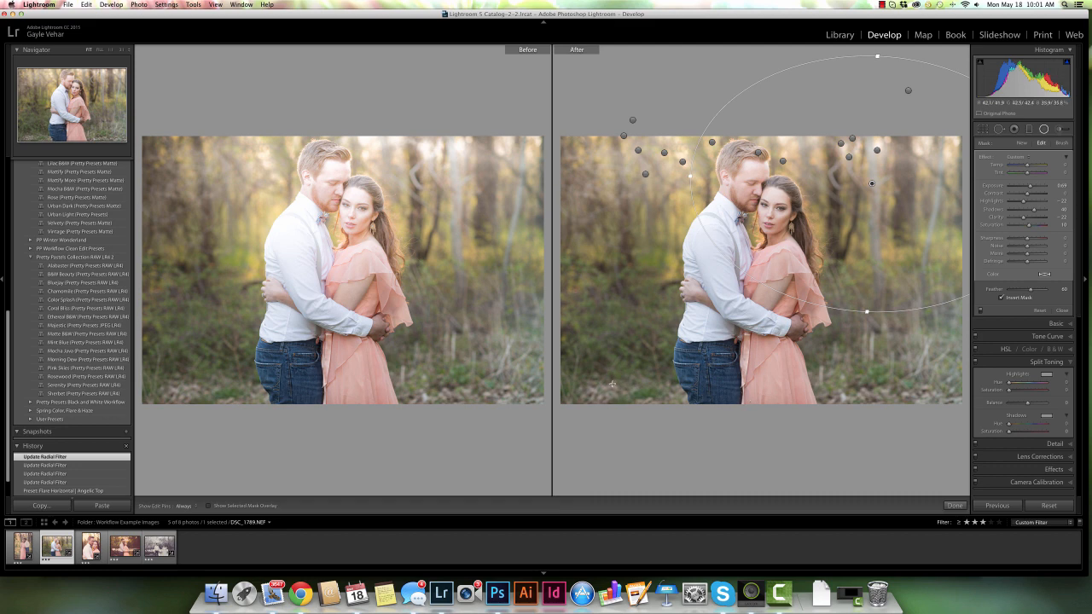
pyautogui.click(66, 492)
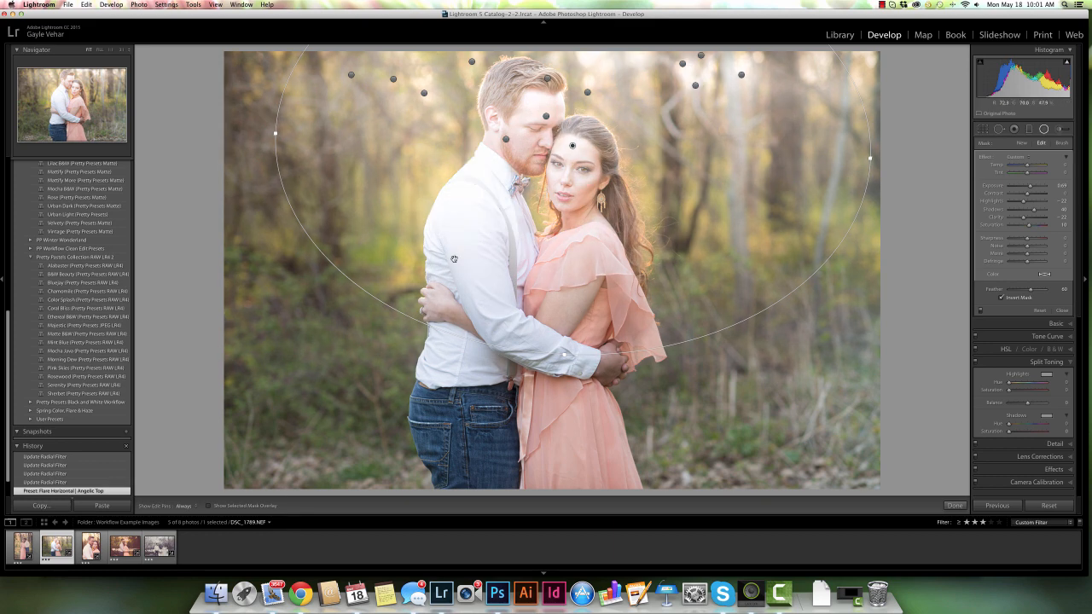
# Switch the woman's-head radial filter to brush Erase mode with the mask overlay shown and erase its mask over the couple's faces
pyautogui.click(1062, 144)
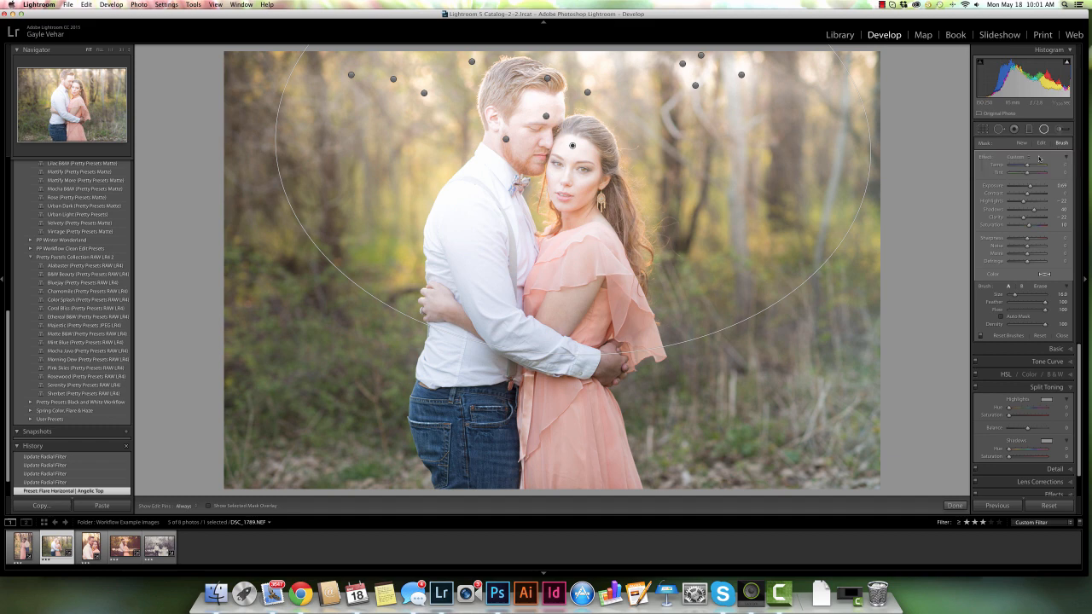
pyautogui.press('o')
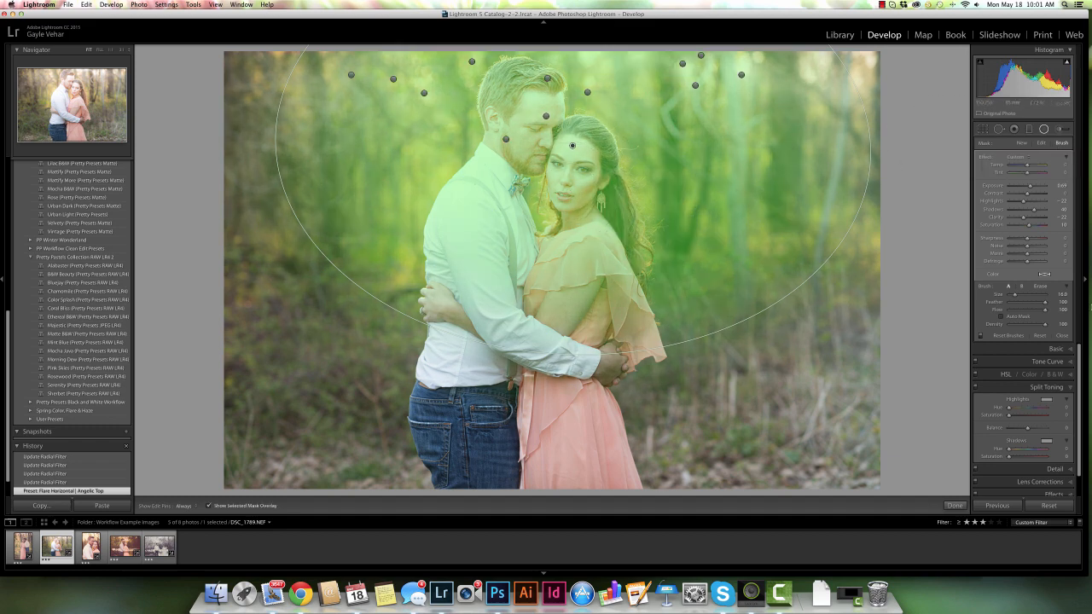
pyautogui.click(1040, 287)
pyautogui.press('h')
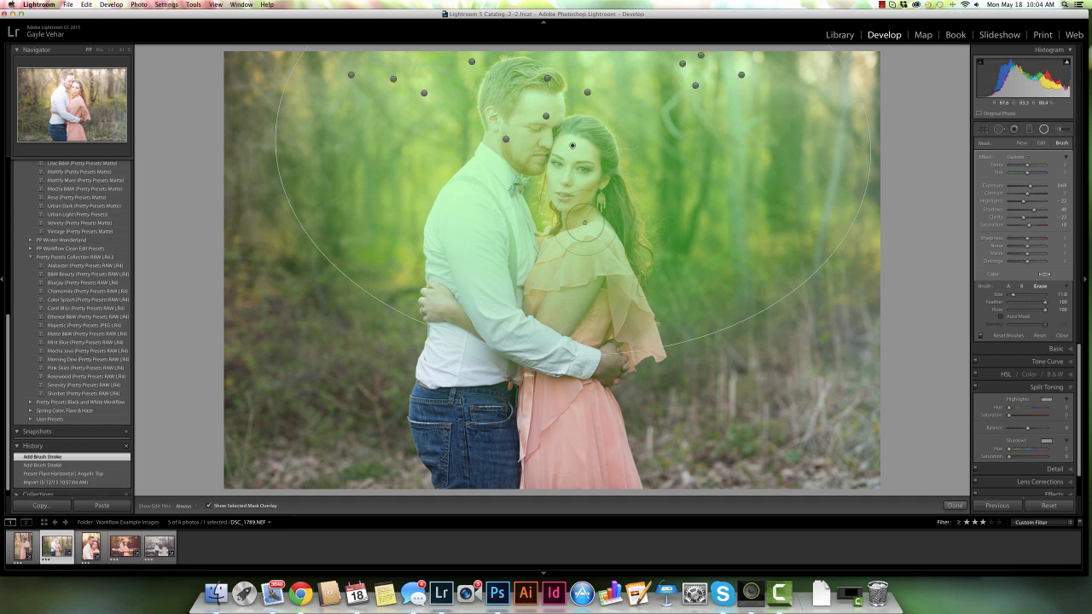
pyautogui.press('h')
pyautogui.moveTo(587, 160)
pyautogui.mouseDown()
pyautogui.moveTo(612, 239)
pyautogui.moveTo(615, 223)
pyautogui.moveTo(640, 256)
pyautogui.moveTo(611, 254)
pyautogui.moveTo(564, 216)
pyautogui.moveTo(567, 162)
pyautogui.moveTo(532, 119)
pyautogui.moveTo(544, 115)
pyautogui.moveTo(536, 92)
pyautogui.moveTo(505, 81)
pyautogui.moveTo(499, 124)
pyautogui.moveTo(517, 148)
pyautogui.moveTo(551, 154)
pyautogui.moveTo(533, 154)
pyautogui.moveTo(537, 77)
pyautogui.moveTo(557, 119)
pyautogui.moveTo(589, 132)
pyautogui.moveTo(571, 184)
pyautogui.moveTo(519, 145)
pyautogui.moveTo(517, 154)
pyautogui.moveTo(524, 115)
pyautogui.mouseUp()
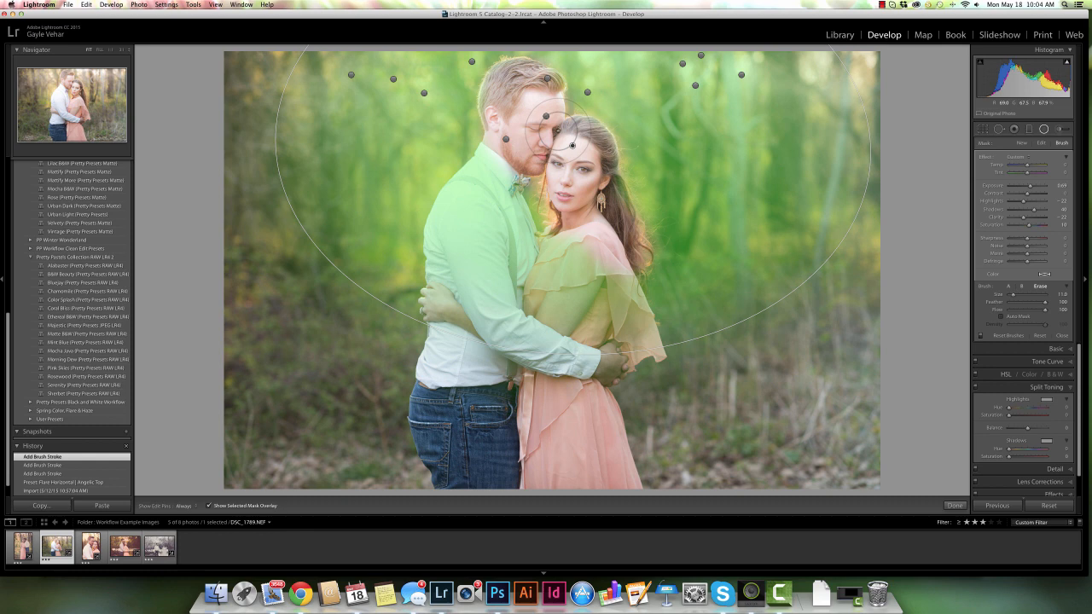
# Select the radial filter on the man's head, erase a small patch of its mask near the faces, and finish
pyautogui.click(547, 115)
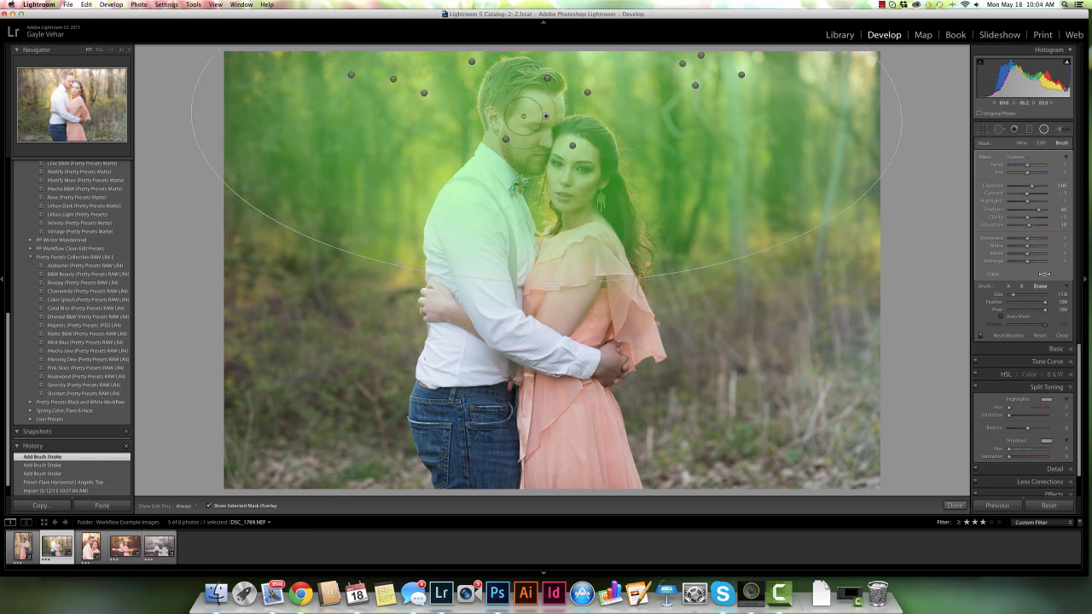
pyautogui.press('h')
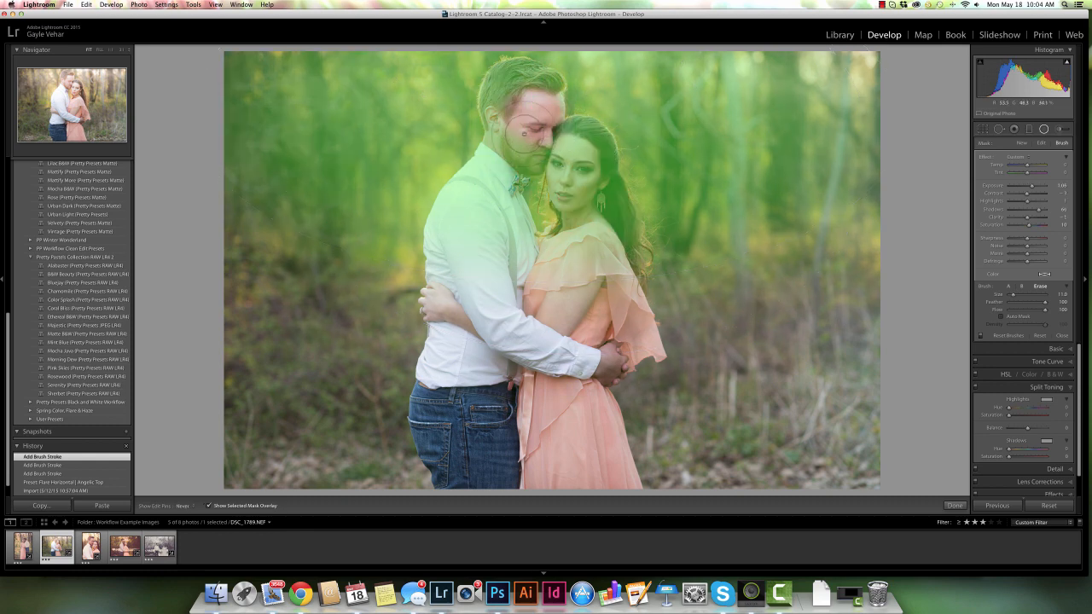
pyautogui.moveTo(559, 176); pyautogui.dragTo(565, 179)
pyautogui.press('h')
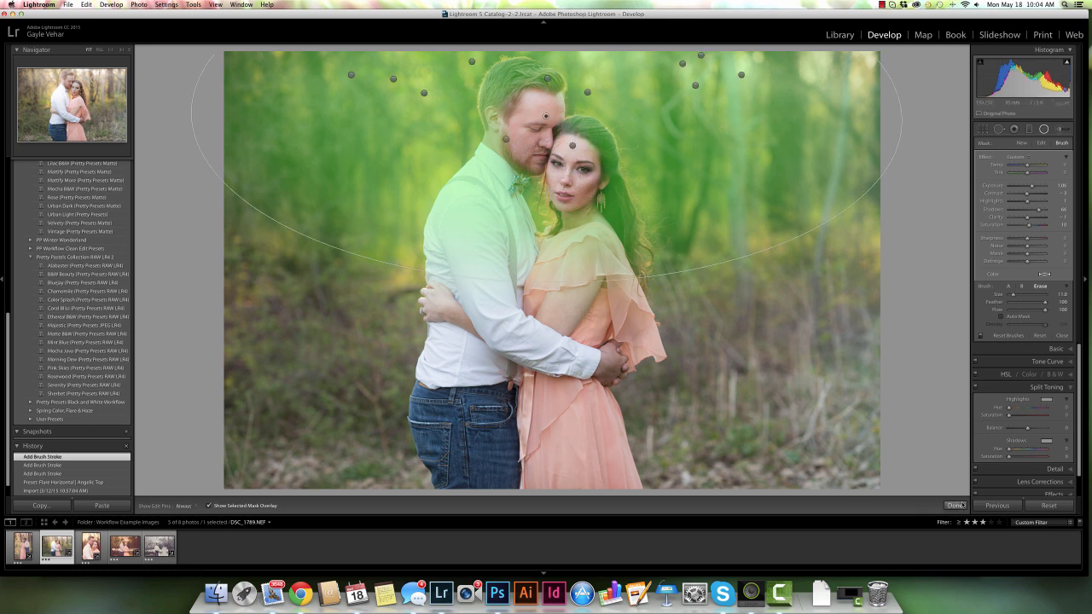
pyautogui.click(956, 506)
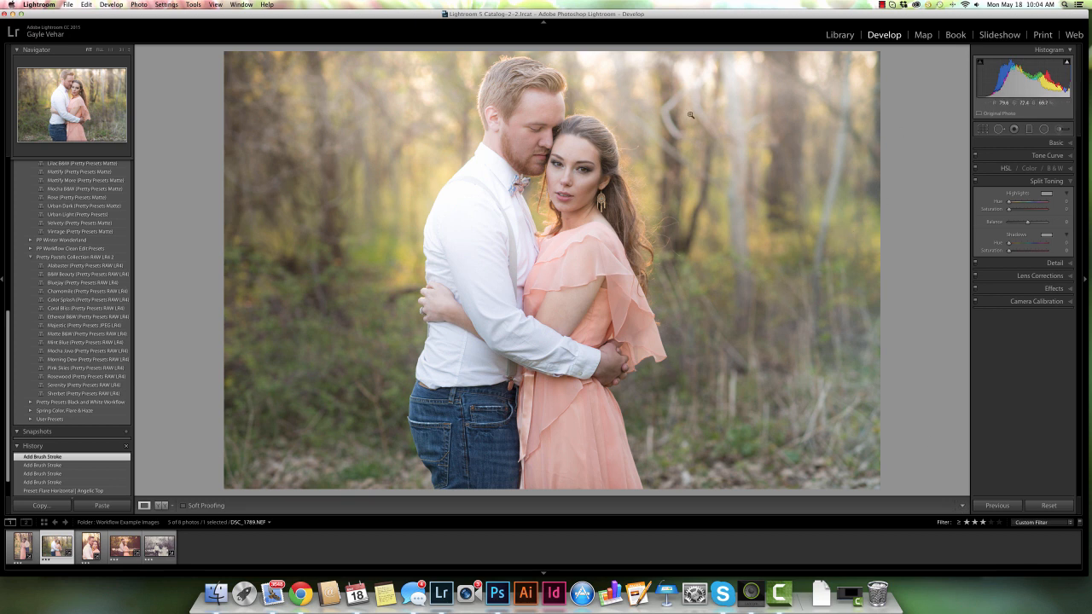
# Reselect the man's-head radial filter, switch to brush Erase, and erase its mask from the woman's chin and neck
pyautogui.click(1043, 129)
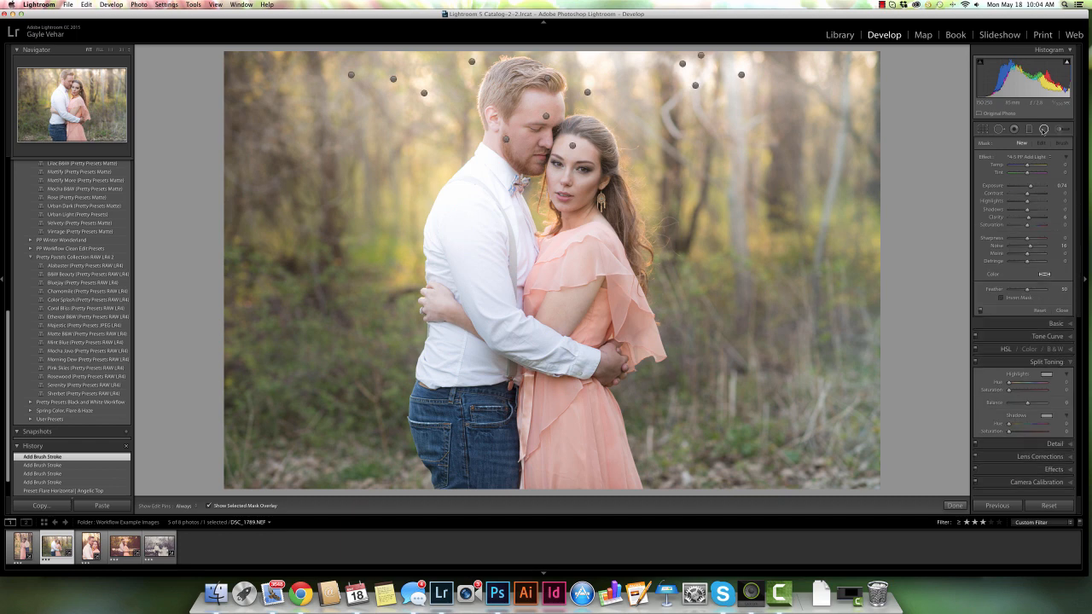
pyautogui.click(545, 115)
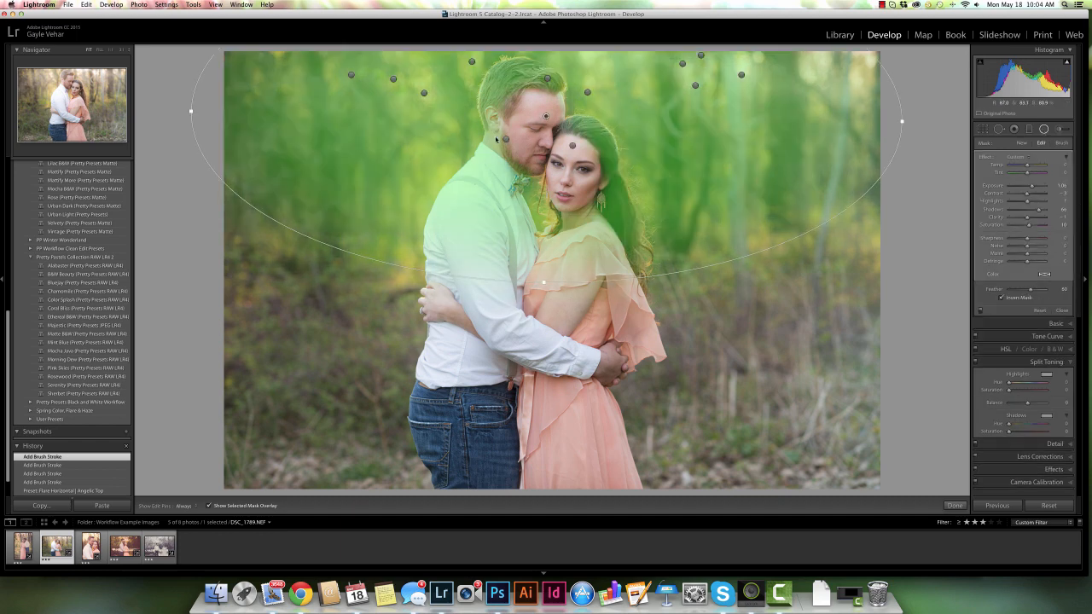
pyautogui.click(1061, 143)
pyautogui.click(1039, 287)
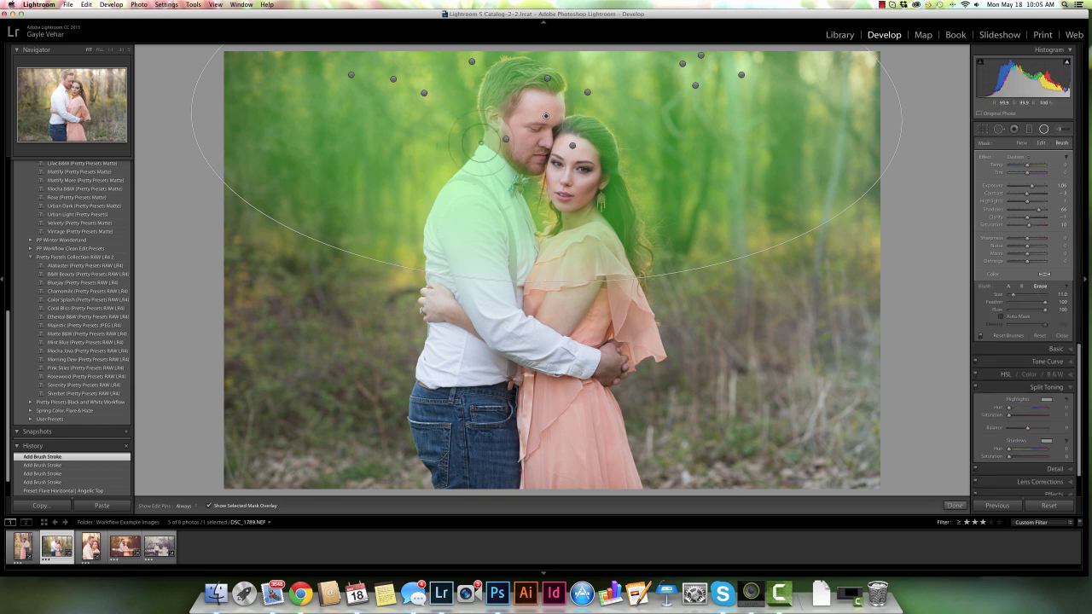
pyautogui.press('h')
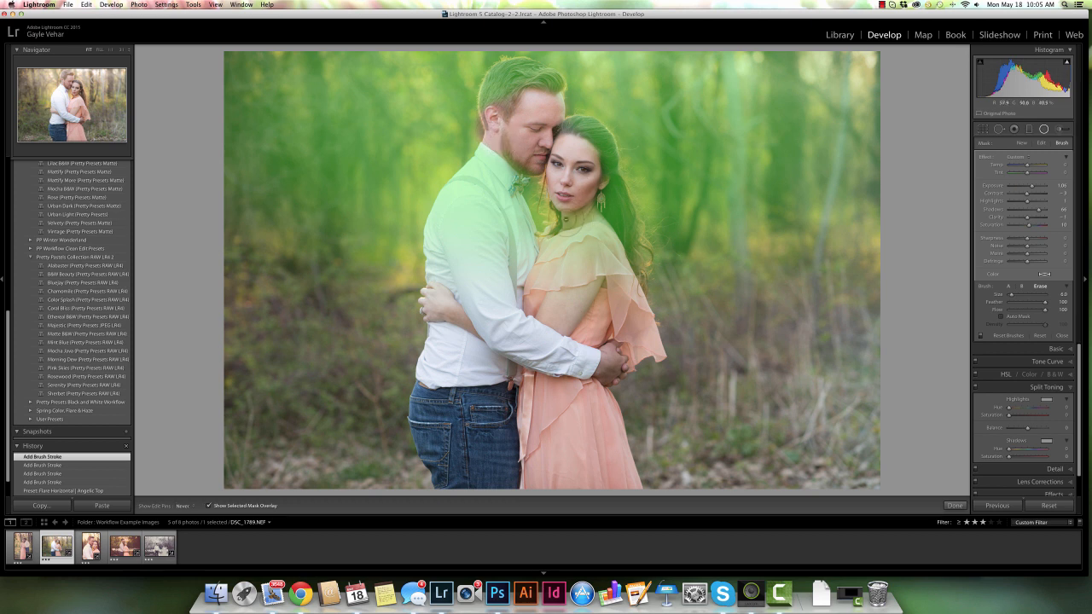
pyautogui.moveTo(590, 218)
pyautogui.mouseDown()
pyautogui.moveTo(582, 223)
pyautogui.moveTo(597, 223)
pyautogui.moveTo(578, 209)
pyautogui.mouseUp()
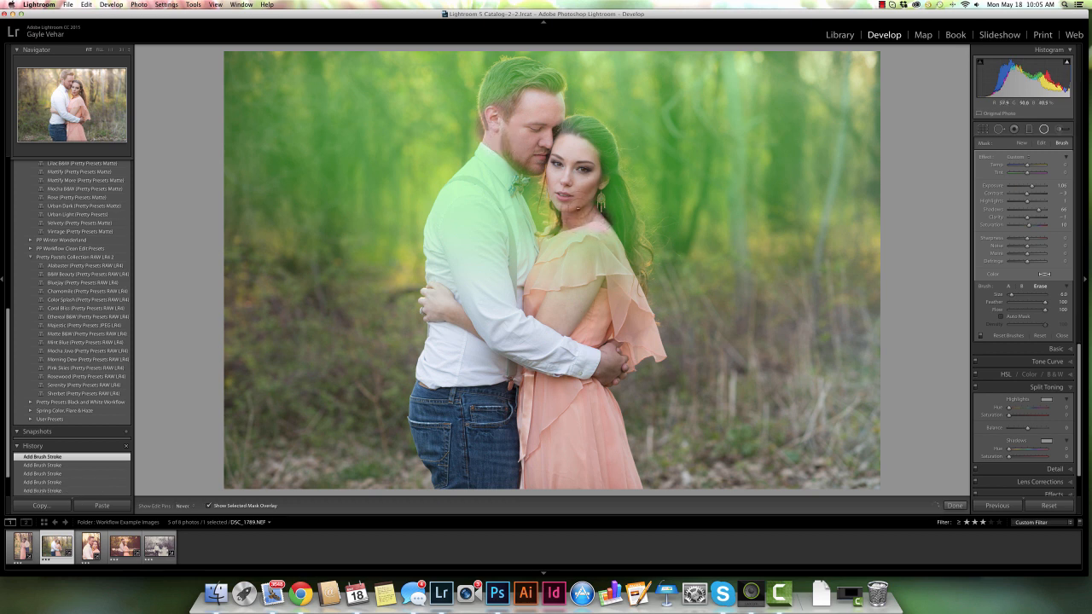
pyautogui.press('h')
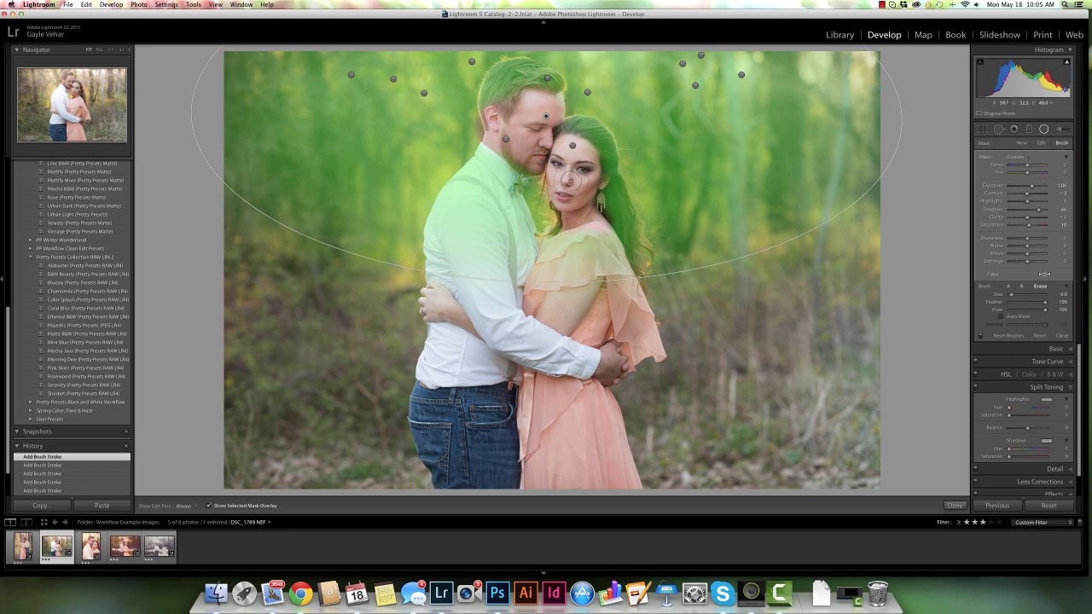
pyautogui.click(954, 506)
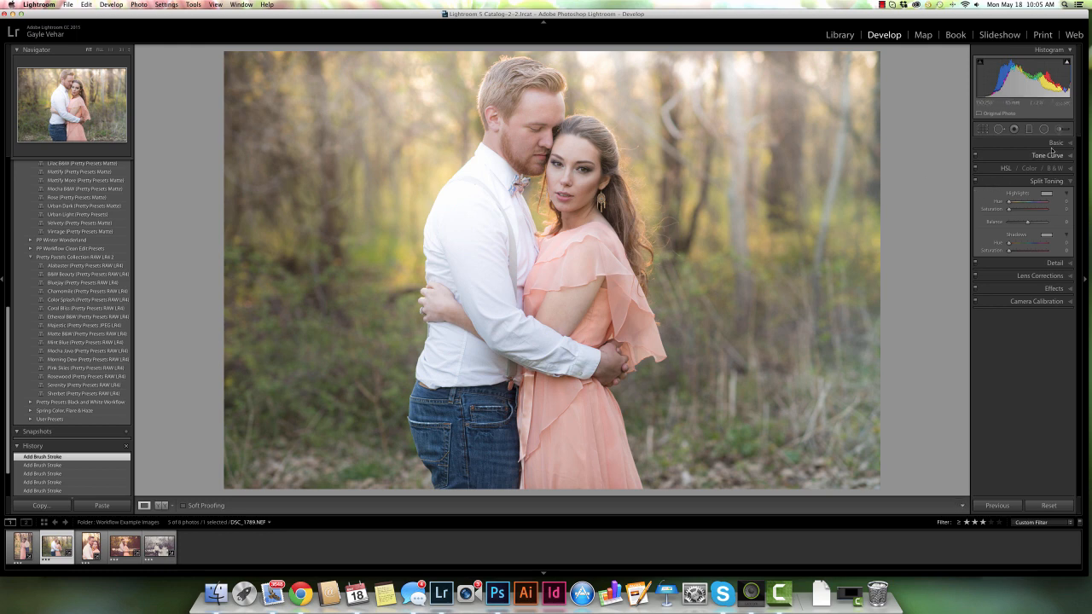
# Reselect the man's-head radial filter, resize the brush, and paint its mask back over the couple's faces
pyautogui.click(1059, 129)
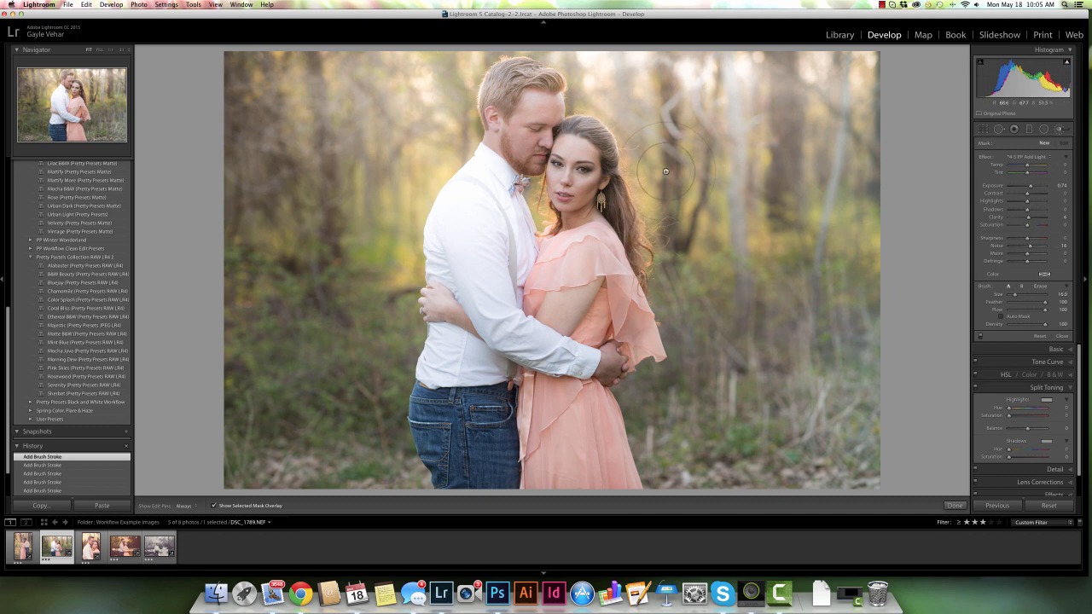
pyautogui.click(1045, 130)
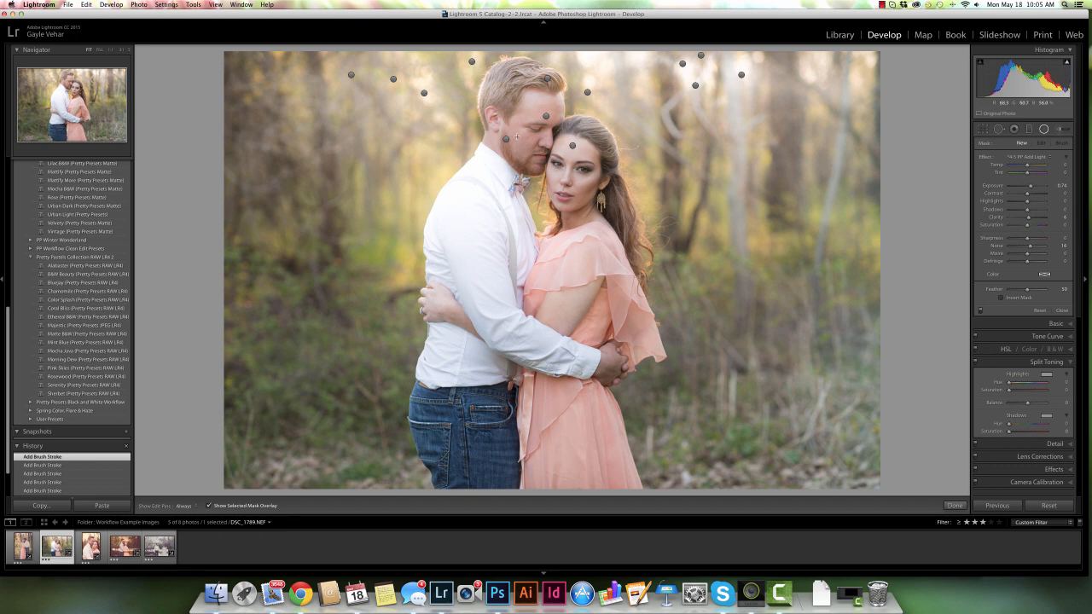
pyautogui.moveTo(546, 115); pyautogui.dragTo(900, 280)
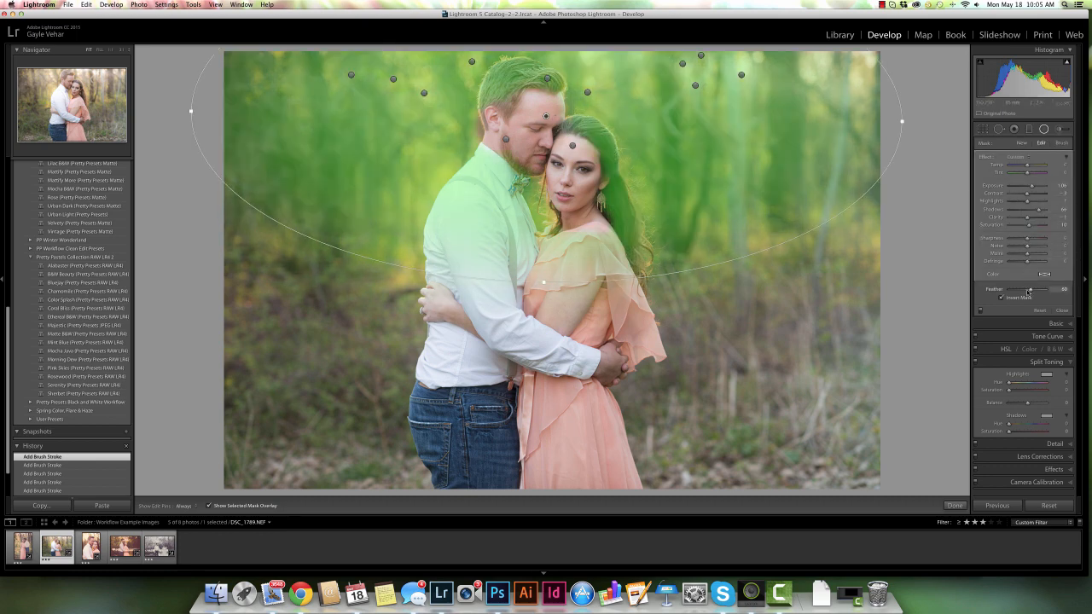
pyautogui.click(1062, 143)
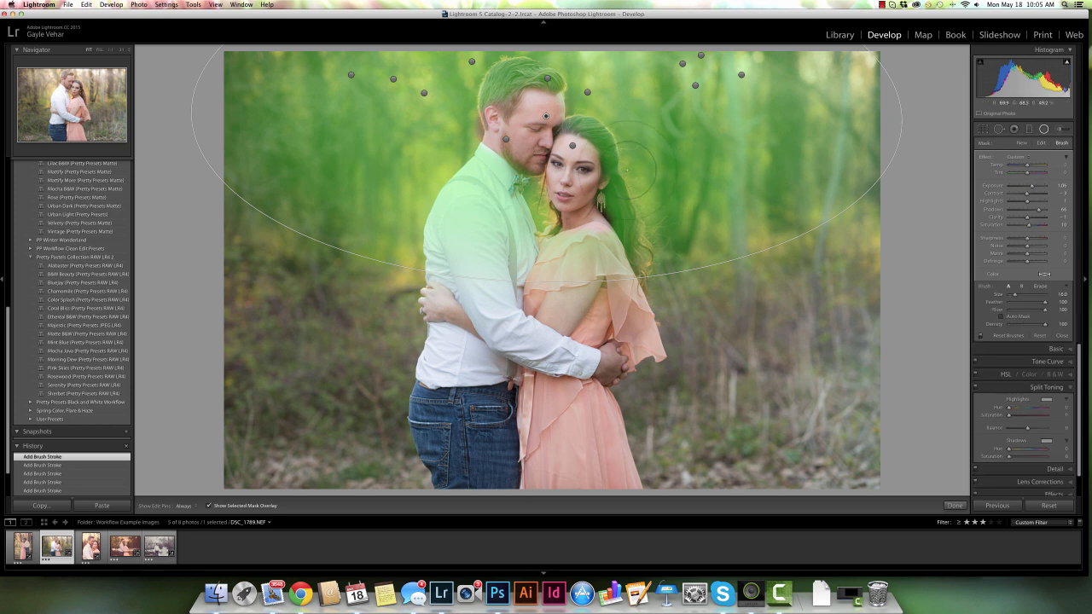
pyautogui.press('[')
pyautogui.press('[')
pyautogui.press(']')
pyautogui.press(']')
pyautogui.press(']')
pyautogui.press(']')
pyautogui.moveTo(514, 140)
pyautogui.mouseDown()
pyautogui.moveTo(503, 111)
pyautogui.moveTo(541, 104)
pyautogui.moveTo(527, 128)
pyautogui.moveTo(564, 158)
pyautogui.moveTo(570, 179)
pyautogui.moveTo(572, 167)
pyautogui.moveTo(573, 201)
pyautogui.mouseUp()
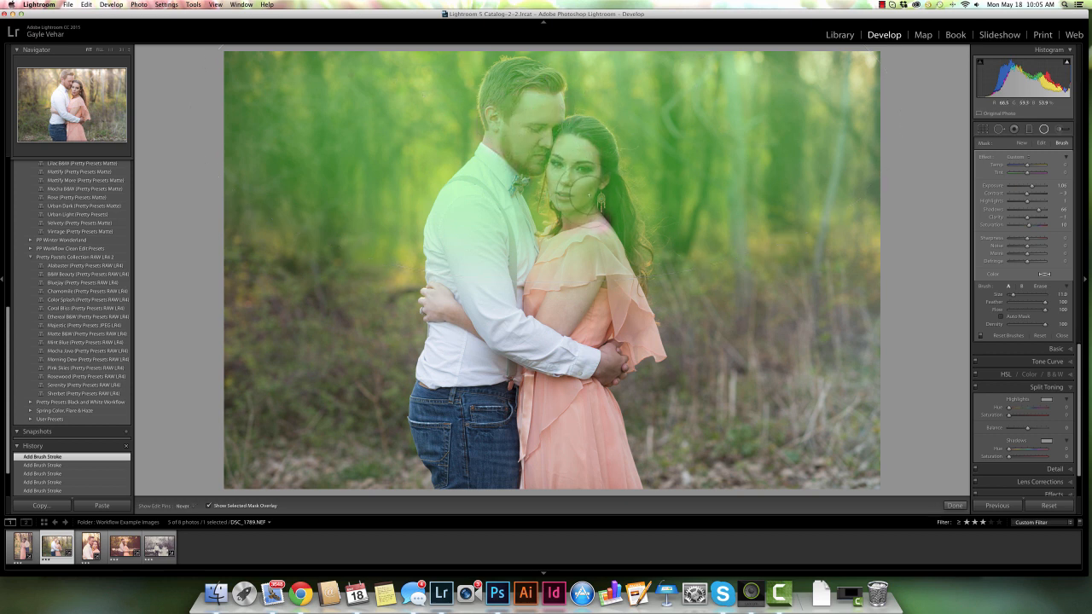
pyautogui.click(954, 505)
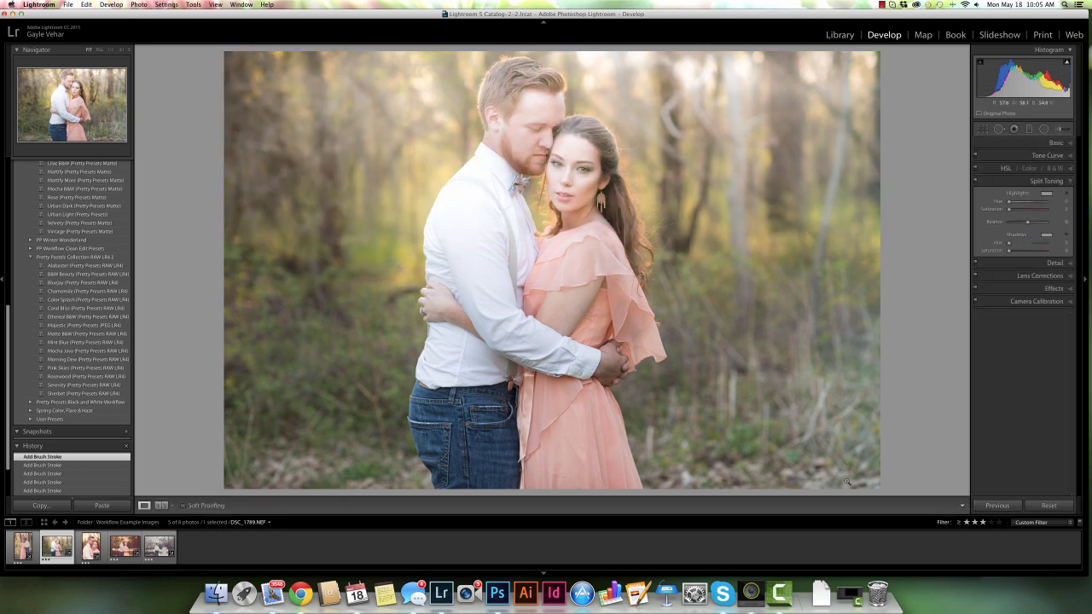